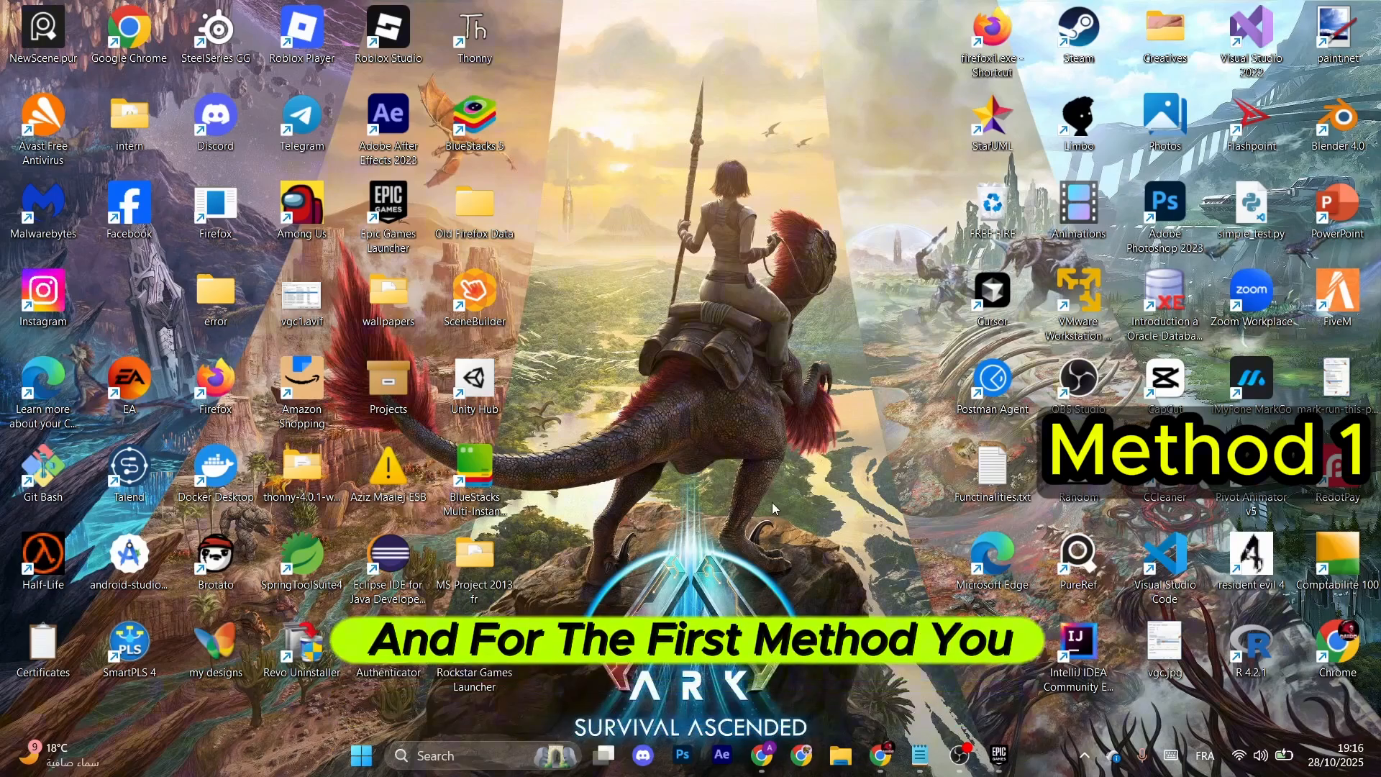
- Find the Steam process in Task Manager's running-process list
{"action": "right_click", "coordinate": [280, 756]}
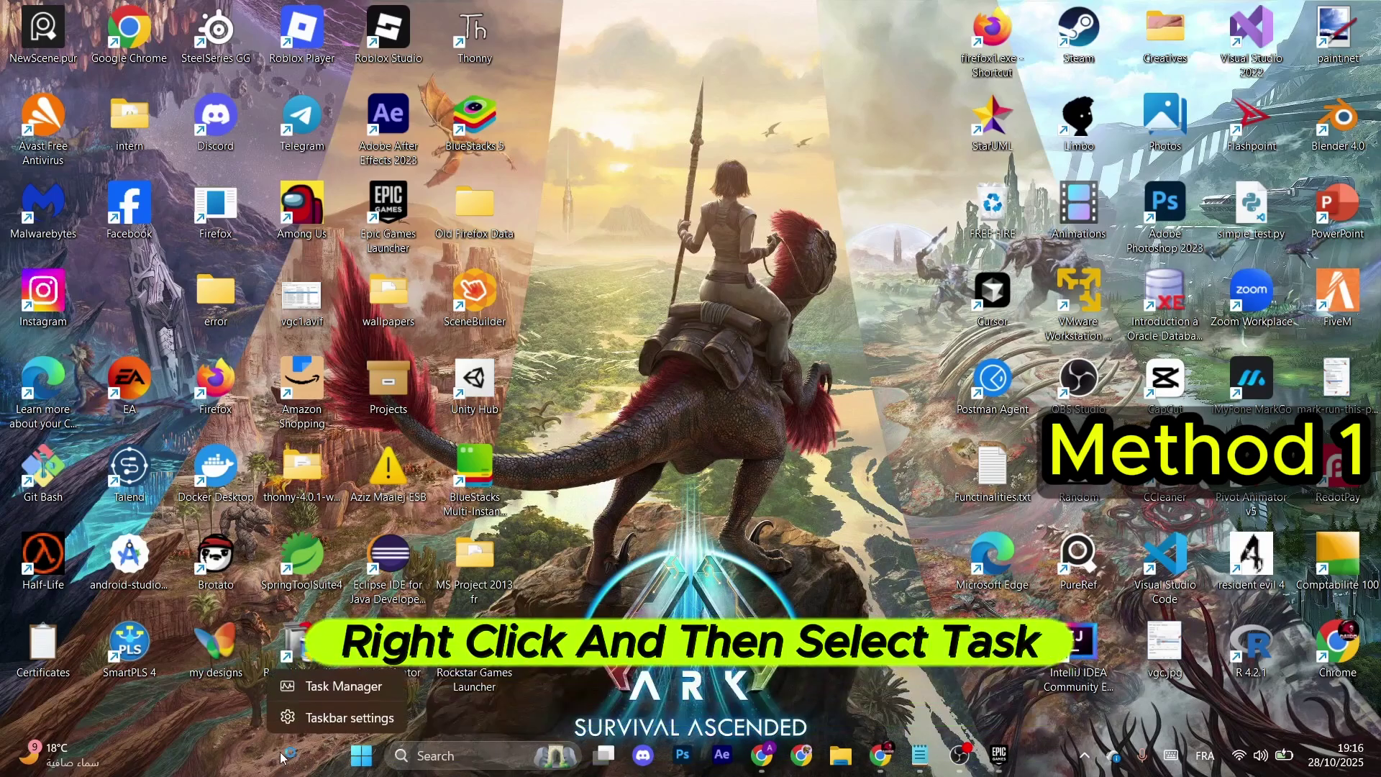
{"action": "left_click", "coordinate": [322, 692]}
{"action": "left_click", "coordinate": [590, 174]}
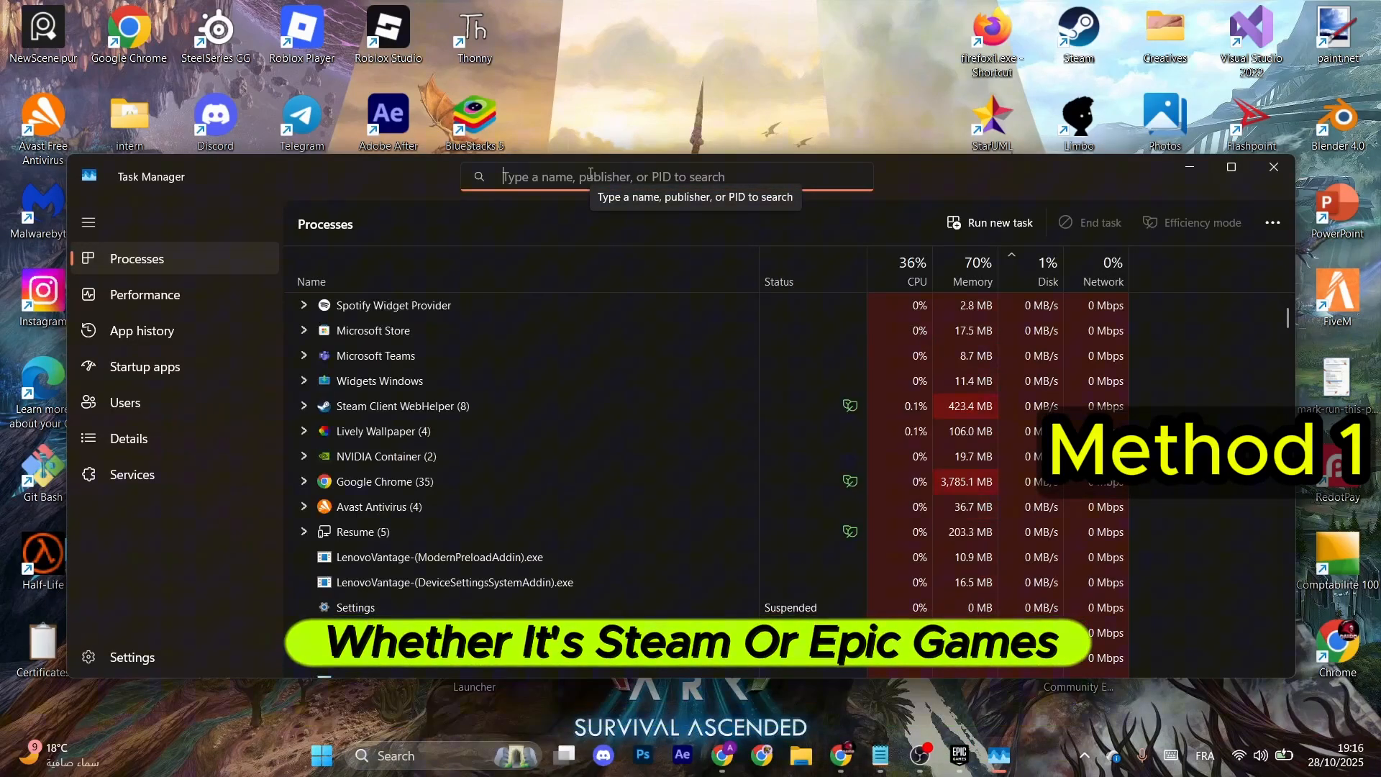
{"action": "type", "text": "ste"}
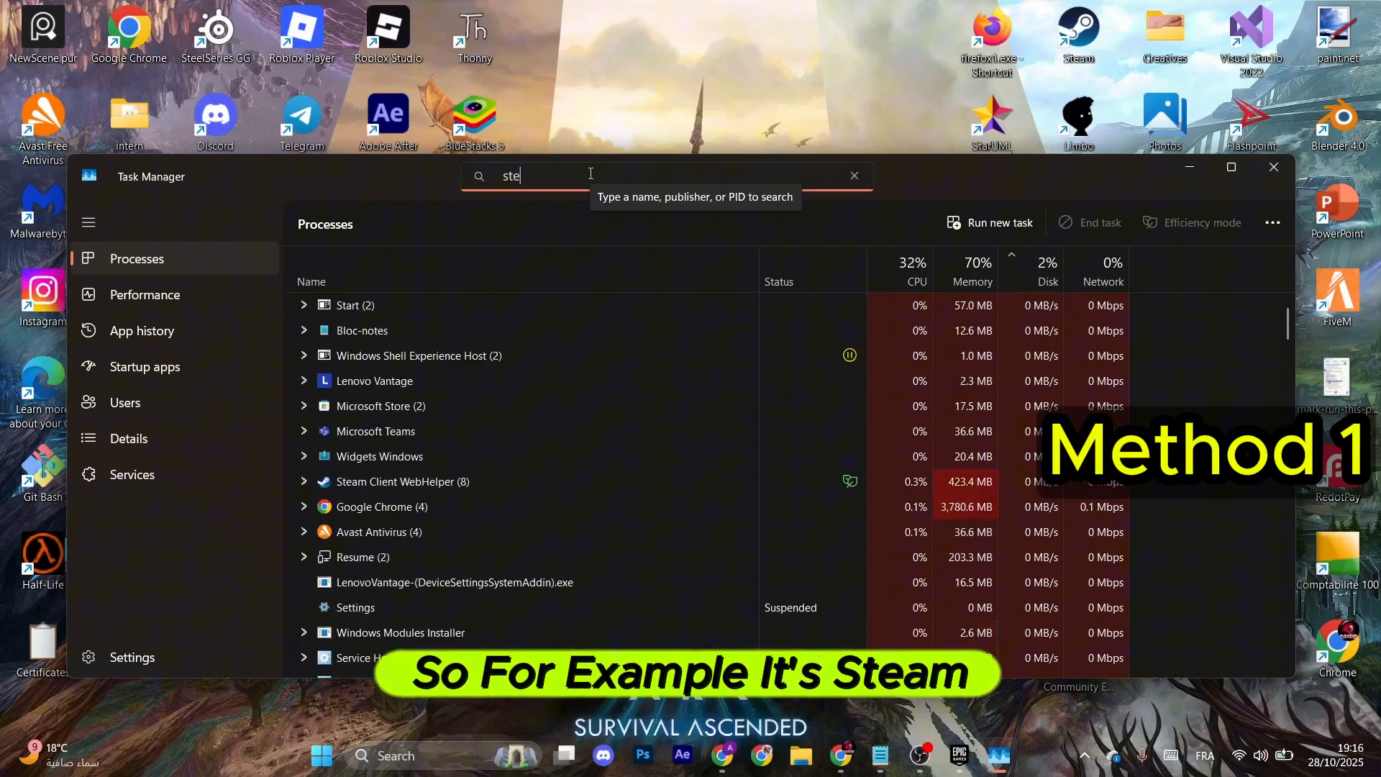
{"action": "type", "text": "a"}
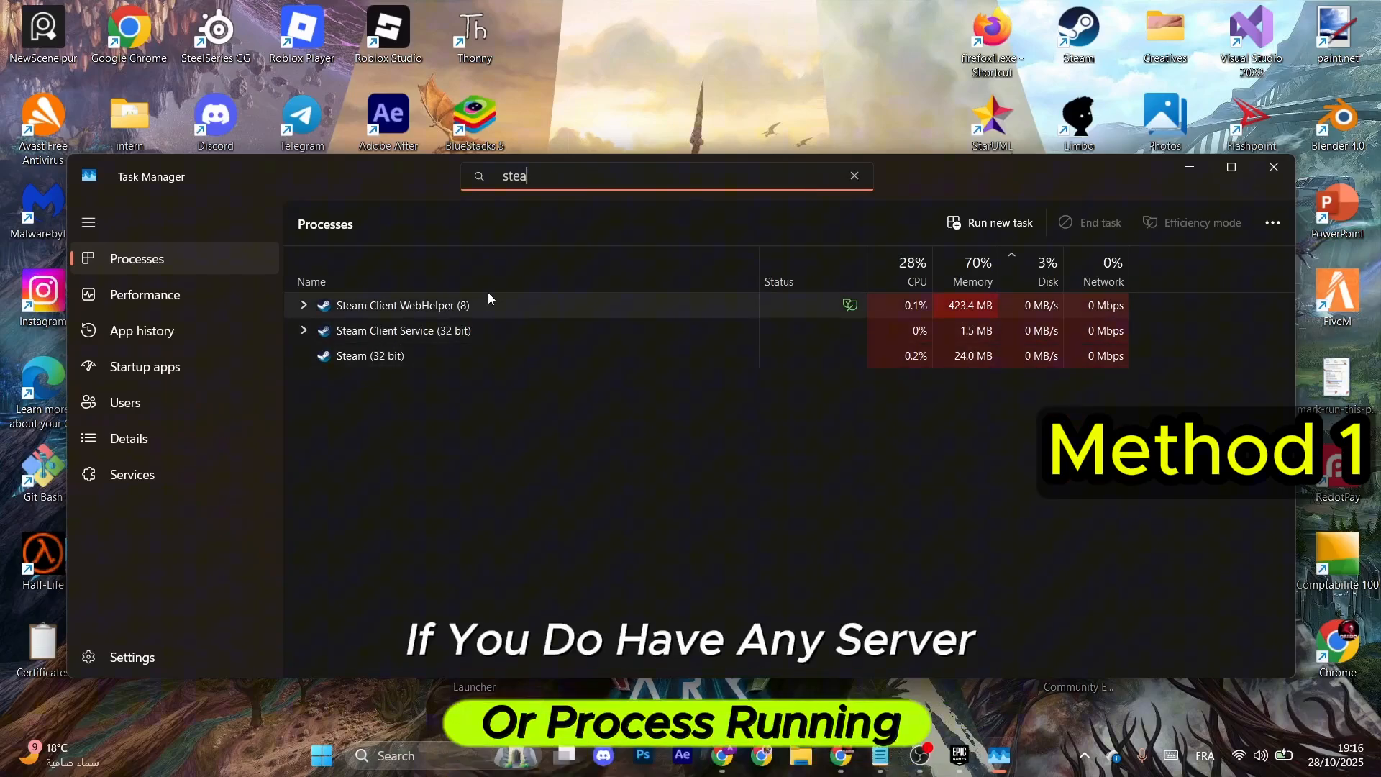
{"action": "right_click", "coordinate": [452, 358]}
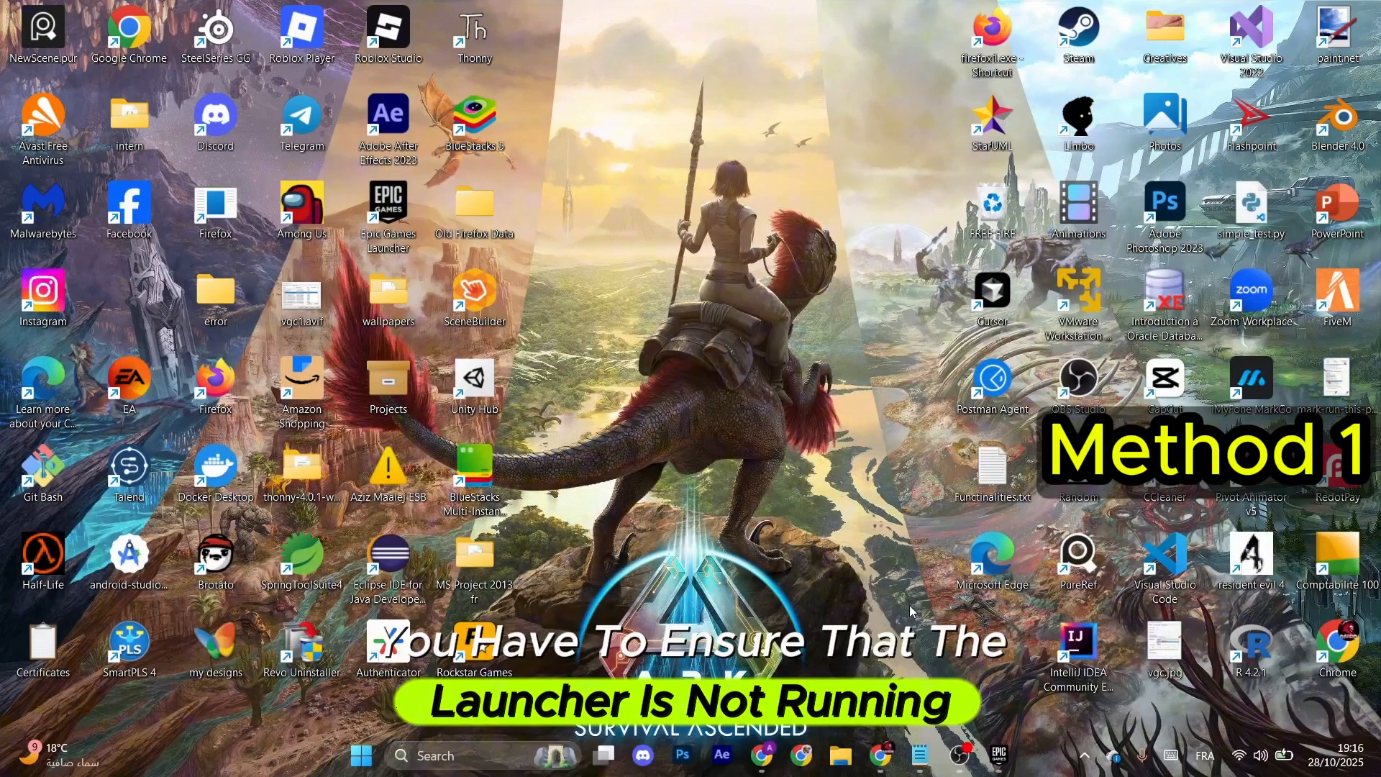
- Exit Steam completely from its hidden system-tray icon
{"action": "left_click", "coordinate": [1086, 758]}
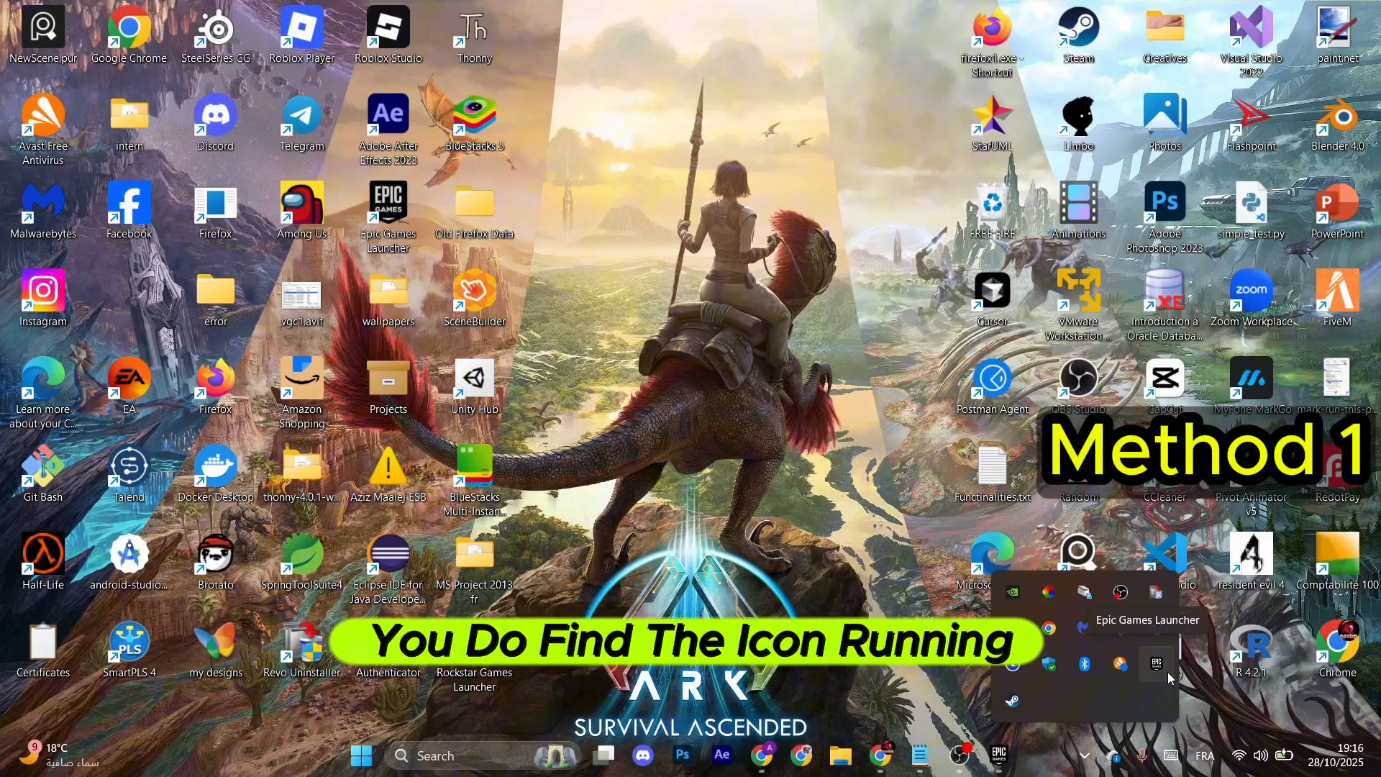
{"action": "right_click", "coordinate": [1011, 701]}
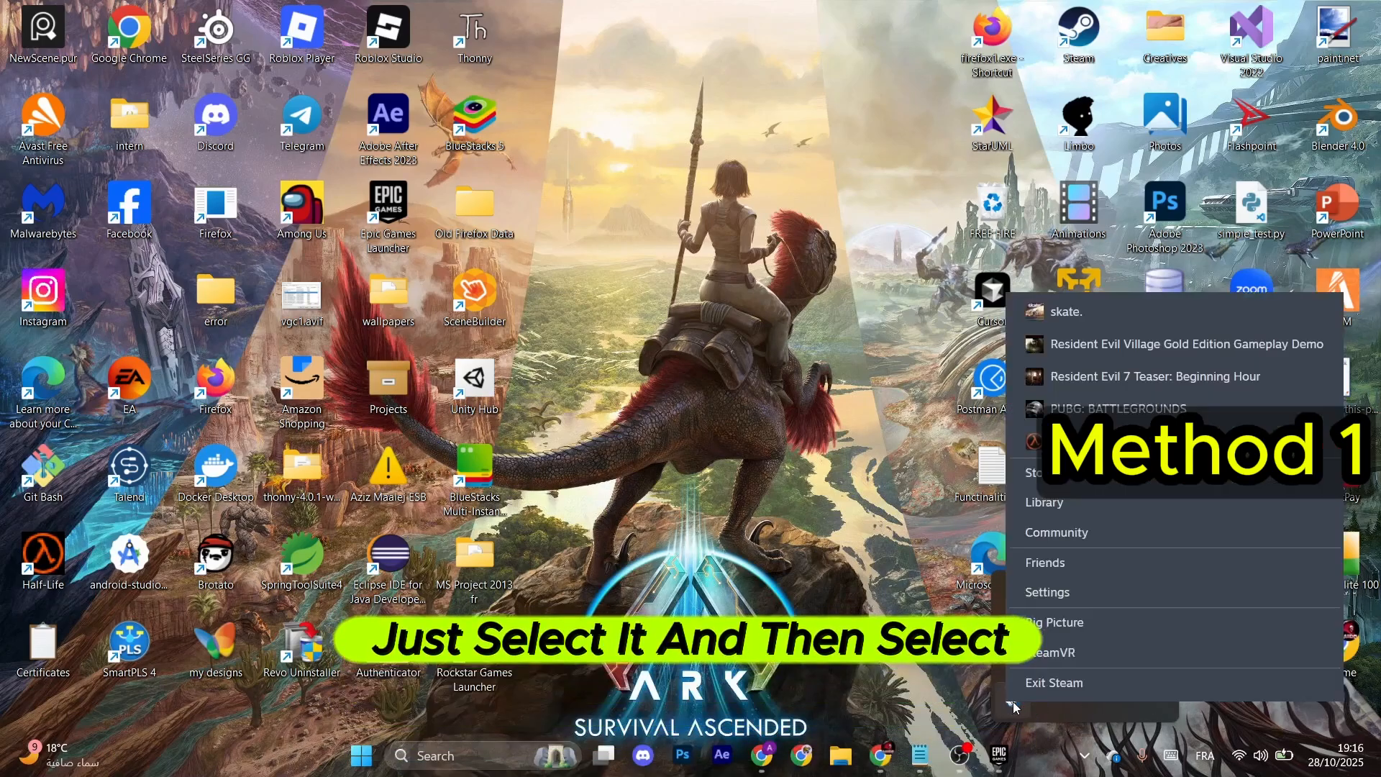
{"action": "left_click", "coordinate": [1045, 688]}
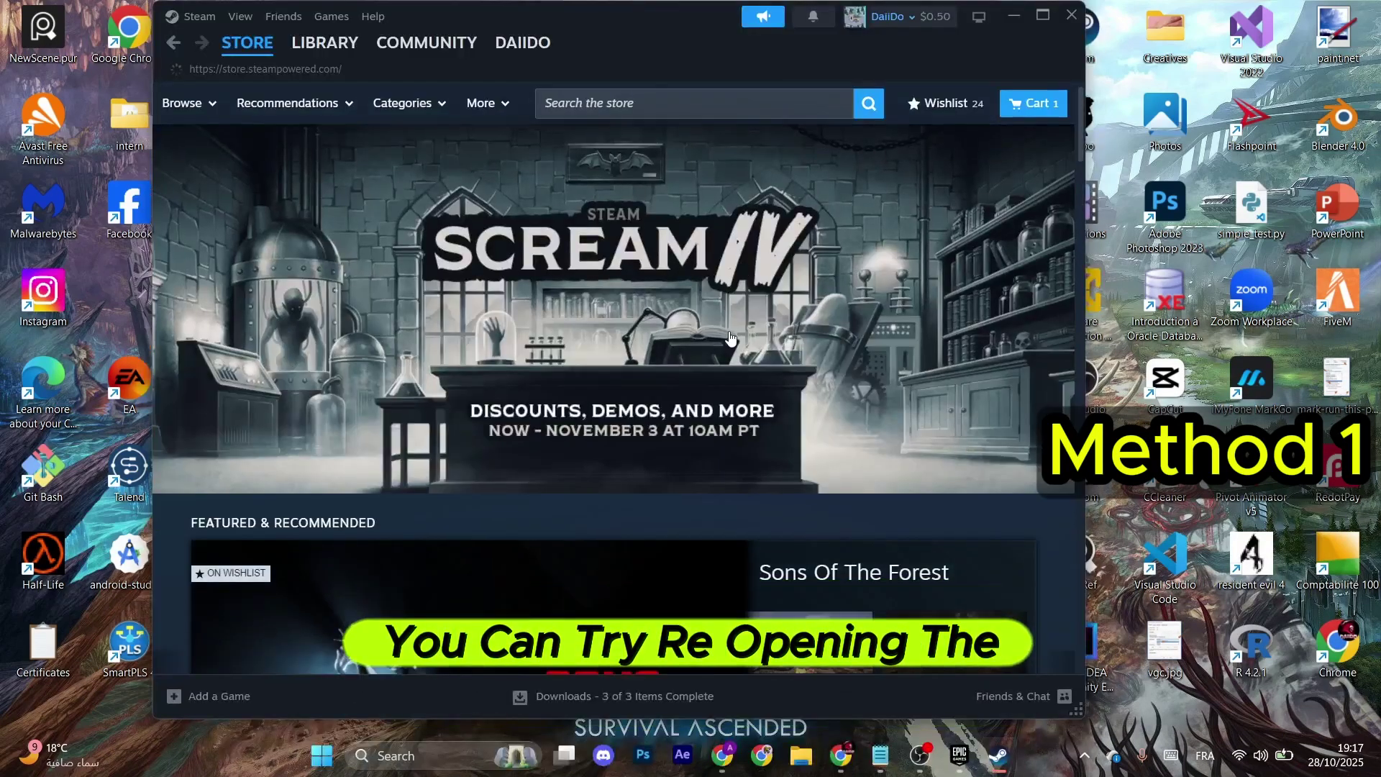
{"action": "scroll", "coordinate": [614, 382], "scroll_direction": "down", "scroll_amount": 4}
{"action": "scroll", "coordinate": [613, 382], "scroll_direction": "down", "scroll_amount": 3}
{"action": "scroll", "coordinate": [614, 382], "scroll_direction": "down", "scroll_amount": 2}
{"action": "mouse_move", "coordinate": [325, 42]}
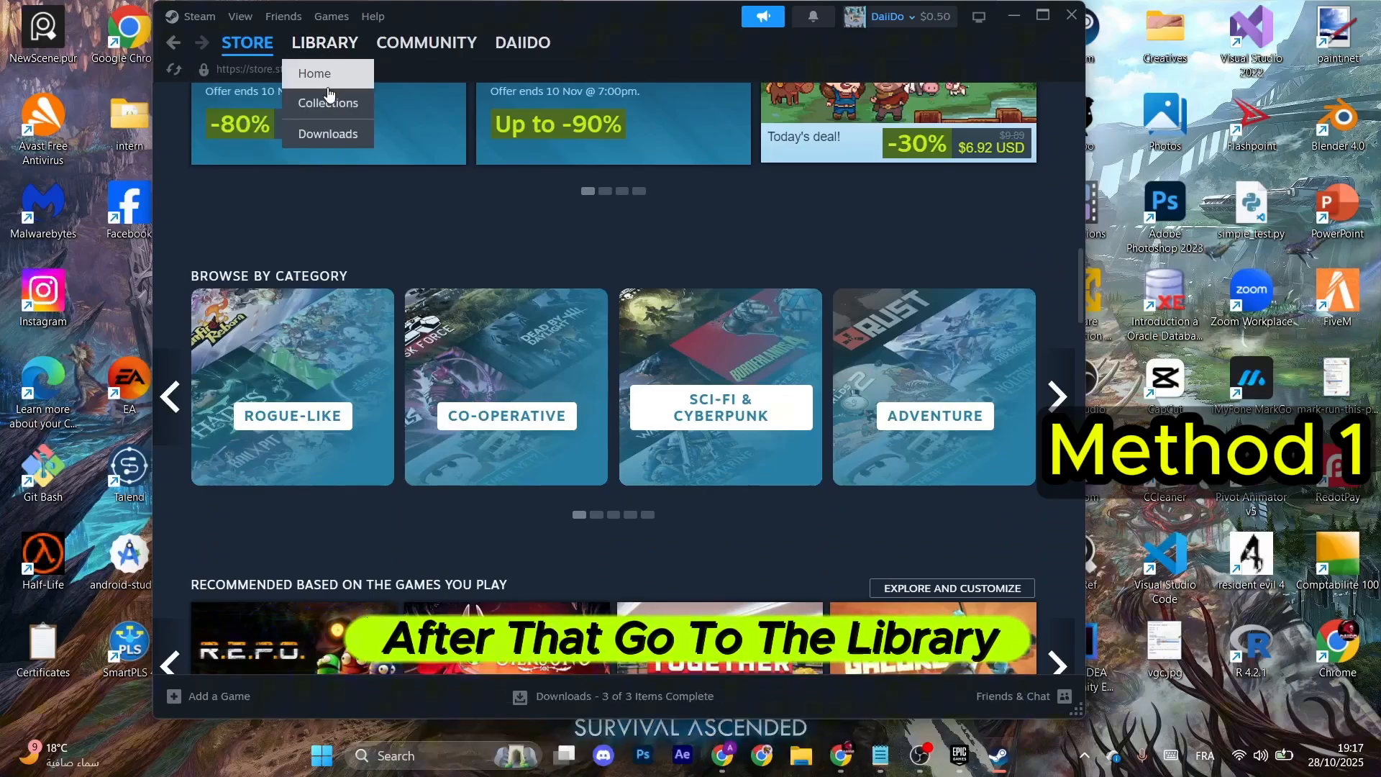
- In the reopened Steam library, reach Half-Life's Properties on the Installed Files page
{"action": "left_click", "coordinate": [329, 103]}
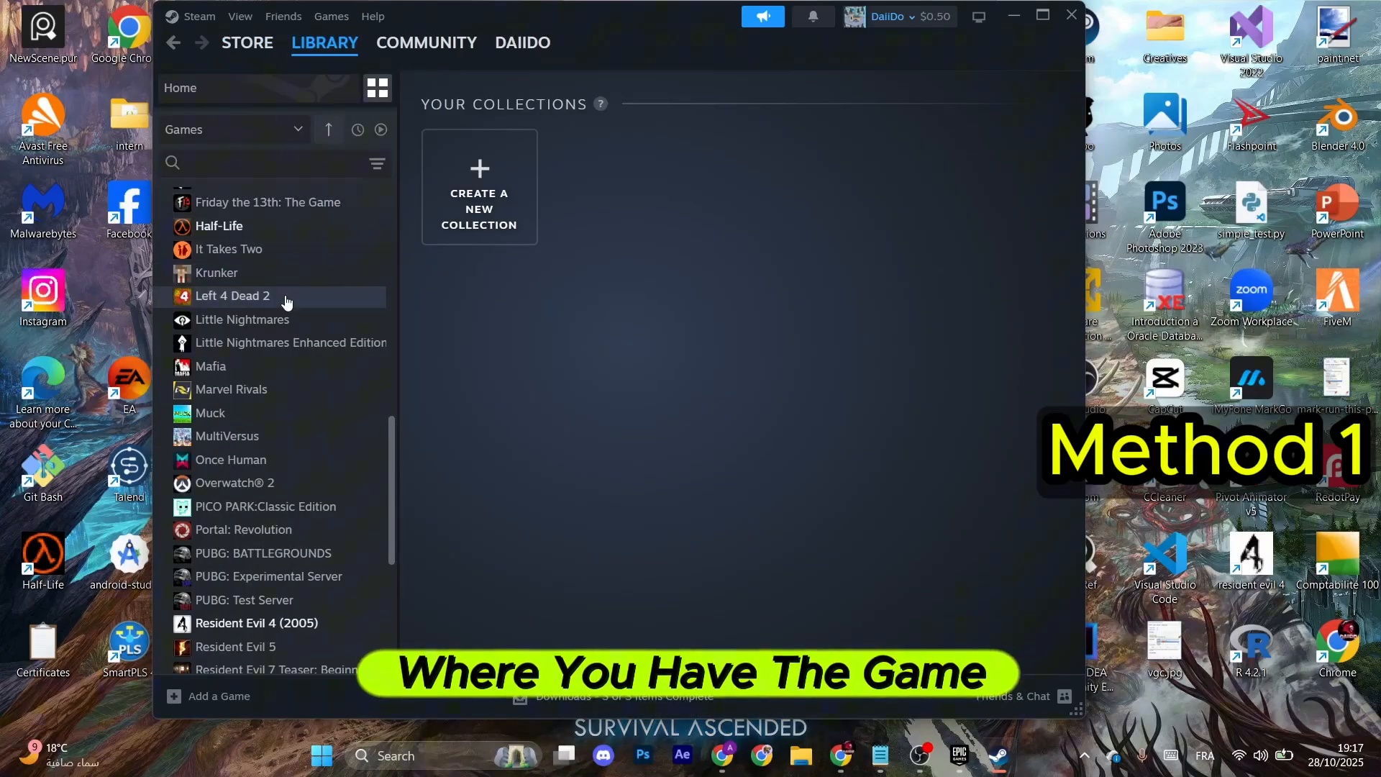
{"action": "scroll", "coordinate": [286, 302], "scroll_direction": "up", "scroll_amount": 5}
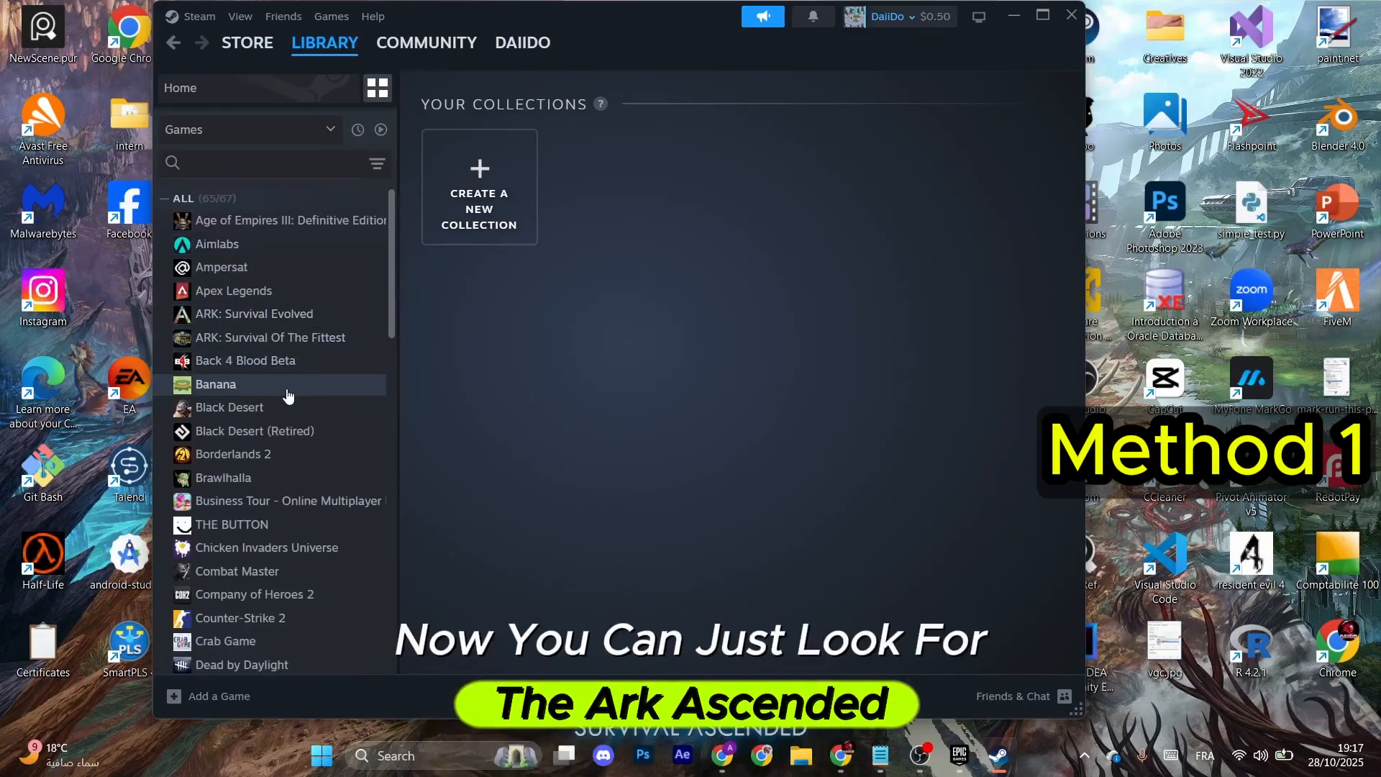
{"action": "scroll", "coordinate": [287, 397], "scroll_direction": "down", "scroll_amount": 5}
{"action": "scroll", "coordinate": [333, 439], "scroll_direction": "down", "scroll_amount": 1}
{"action": "left_click", "coordinate": [330, 496]}
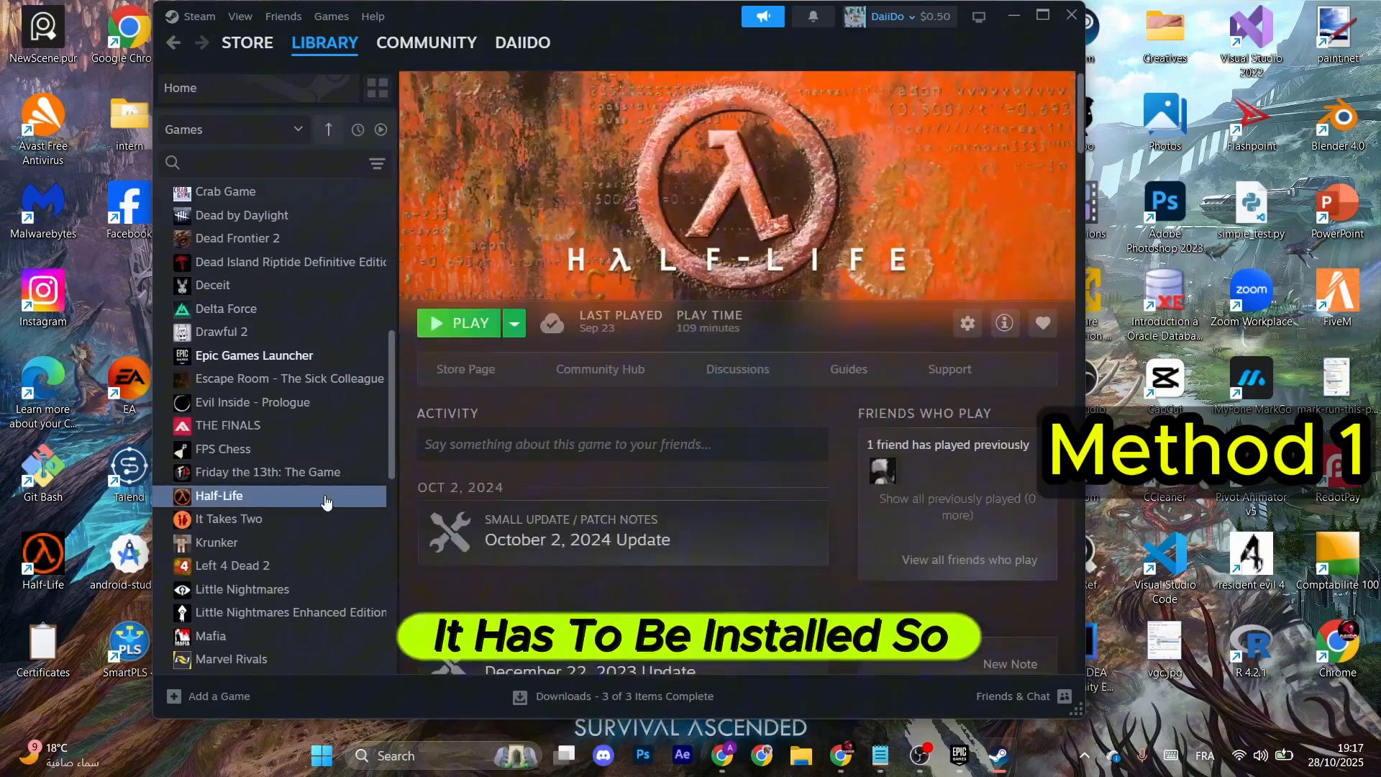
{"action": "left_click", "coordinate": [968, 324]}
{"action": "left_click", "coordinate": [1004, 456]}
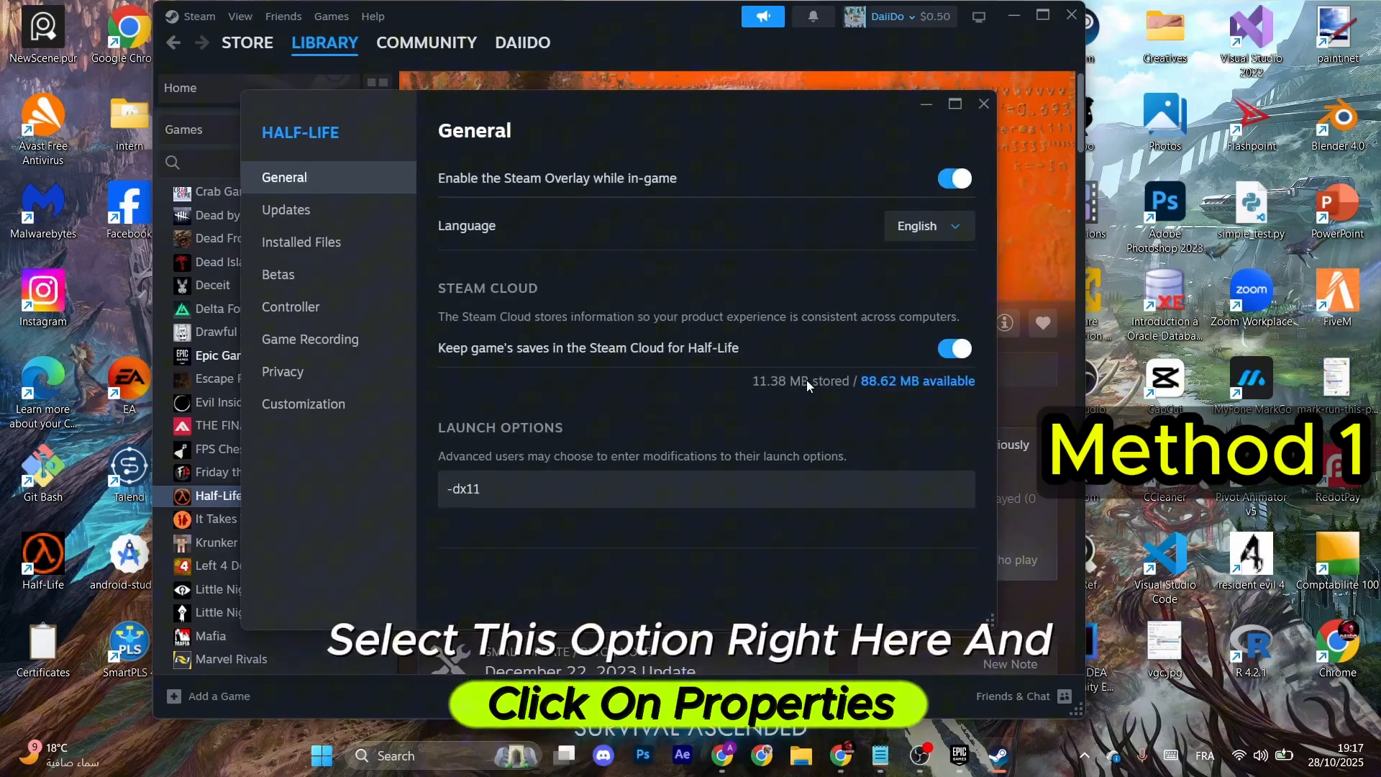
{"action": "left_click", "coordinate": [362, 242]}
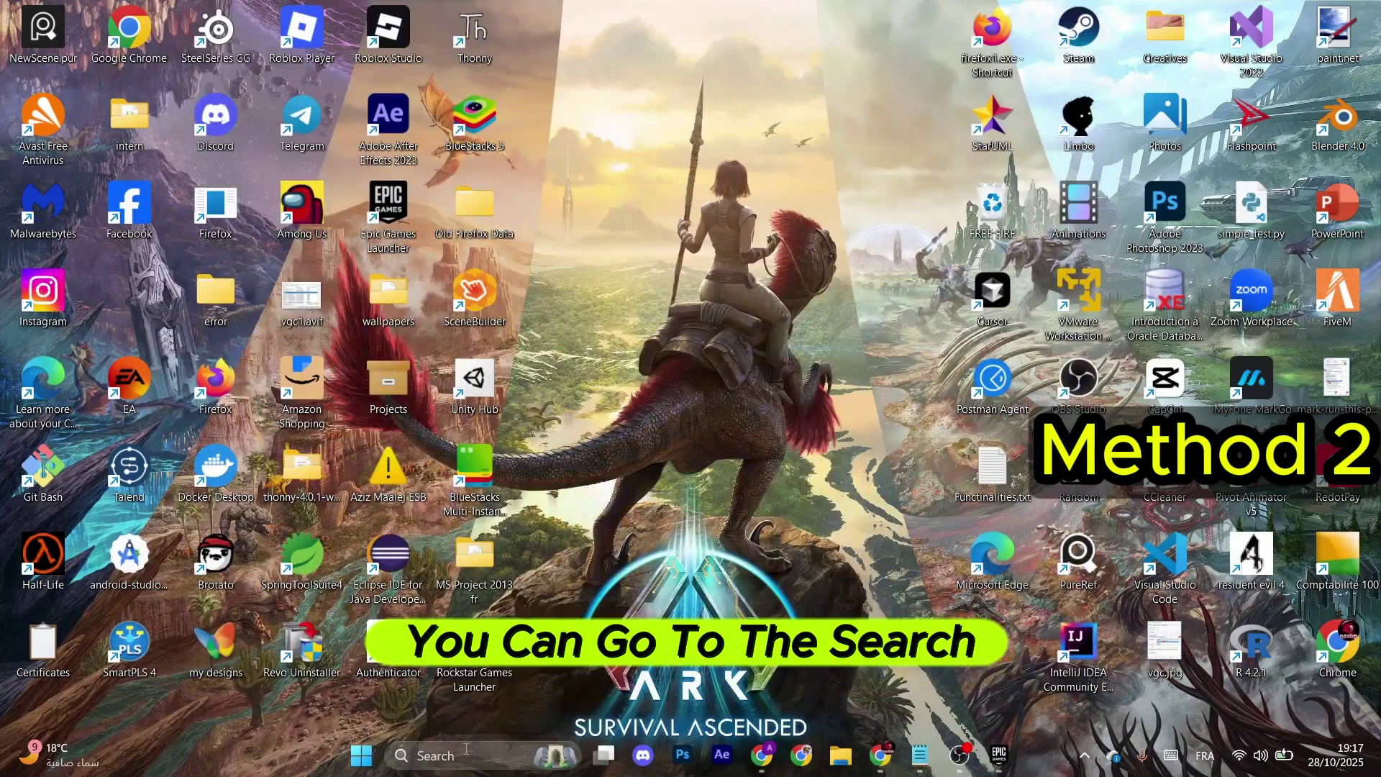
- Reach the Wi-Fi adapter's Properties from the network connections list
{"action": "left_click", "coordinate": [430, 753]}
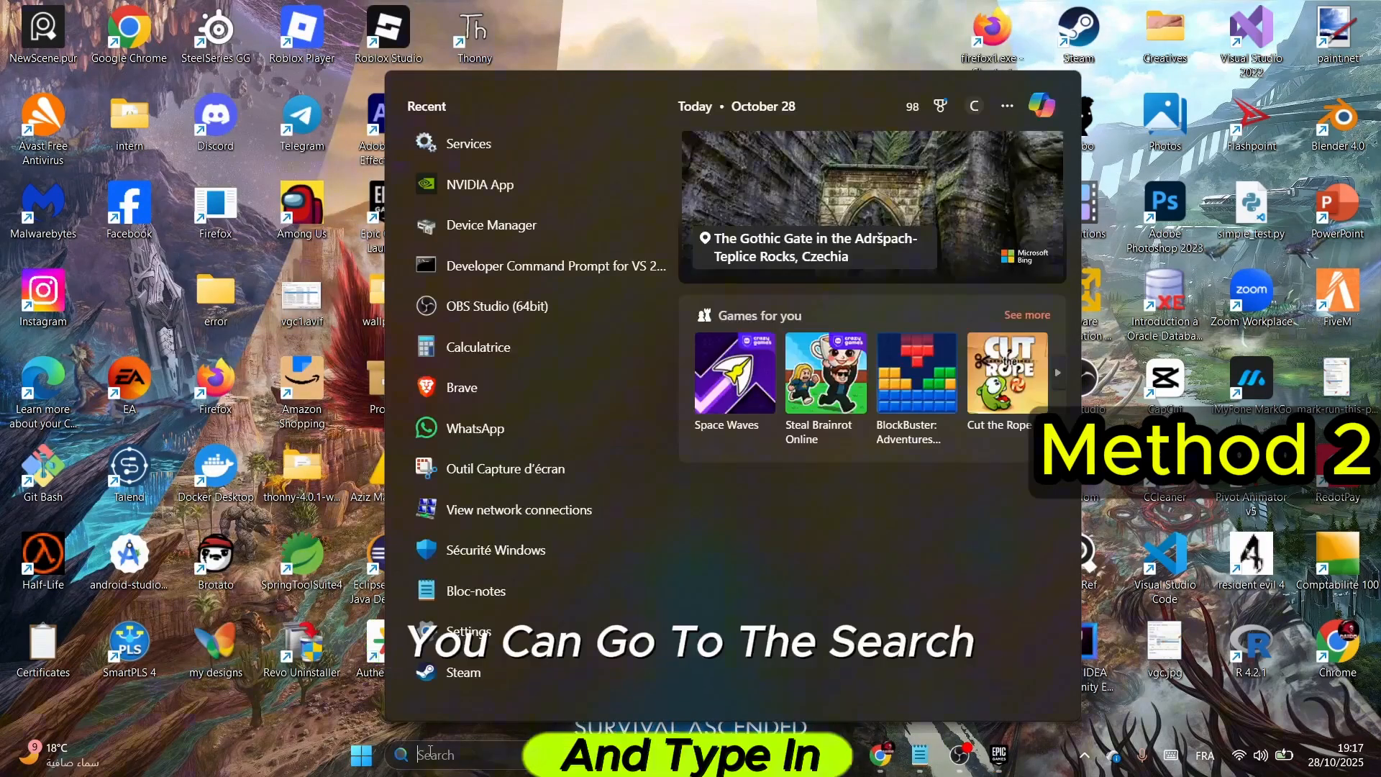
{"action": "left_click", "coordinate": [518, 512]}
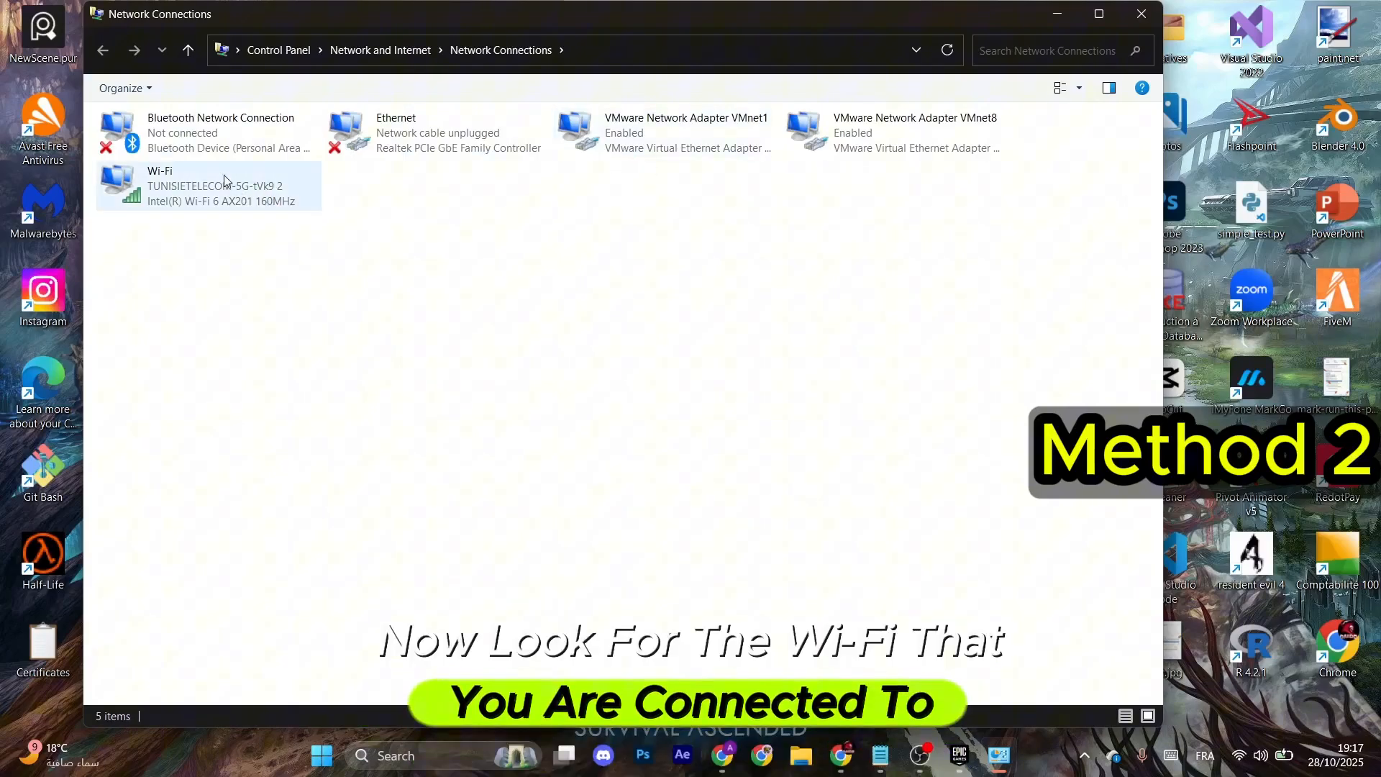
{"action": "left_click", "coordinate": [164, 186]}
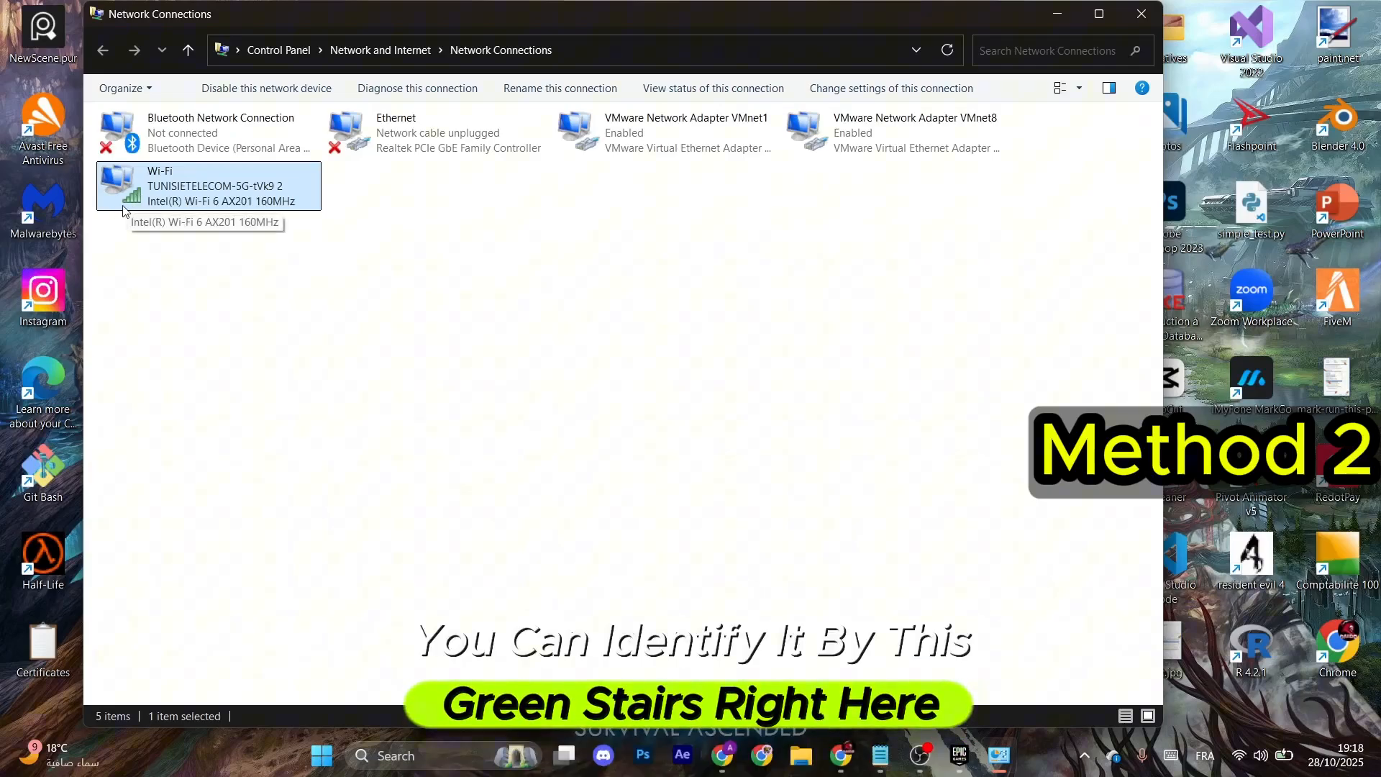
{"action": "right_click", "coordinate": [160, 188]}
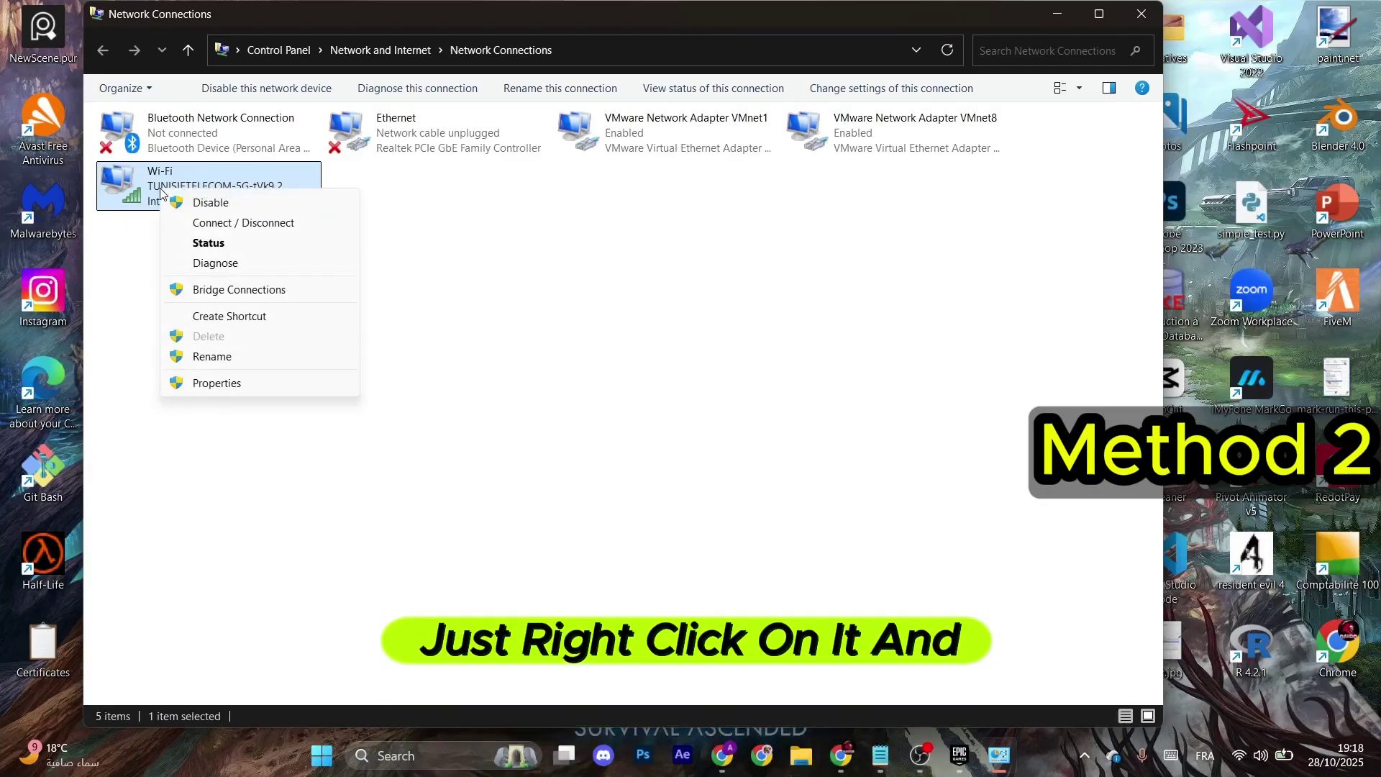
{"action": "left_click", "coordinate": [217, 383]}
{"action": "scroll", "coordinate": [255, 272], "scroll_direction": "down", "scroll_amount": 1}
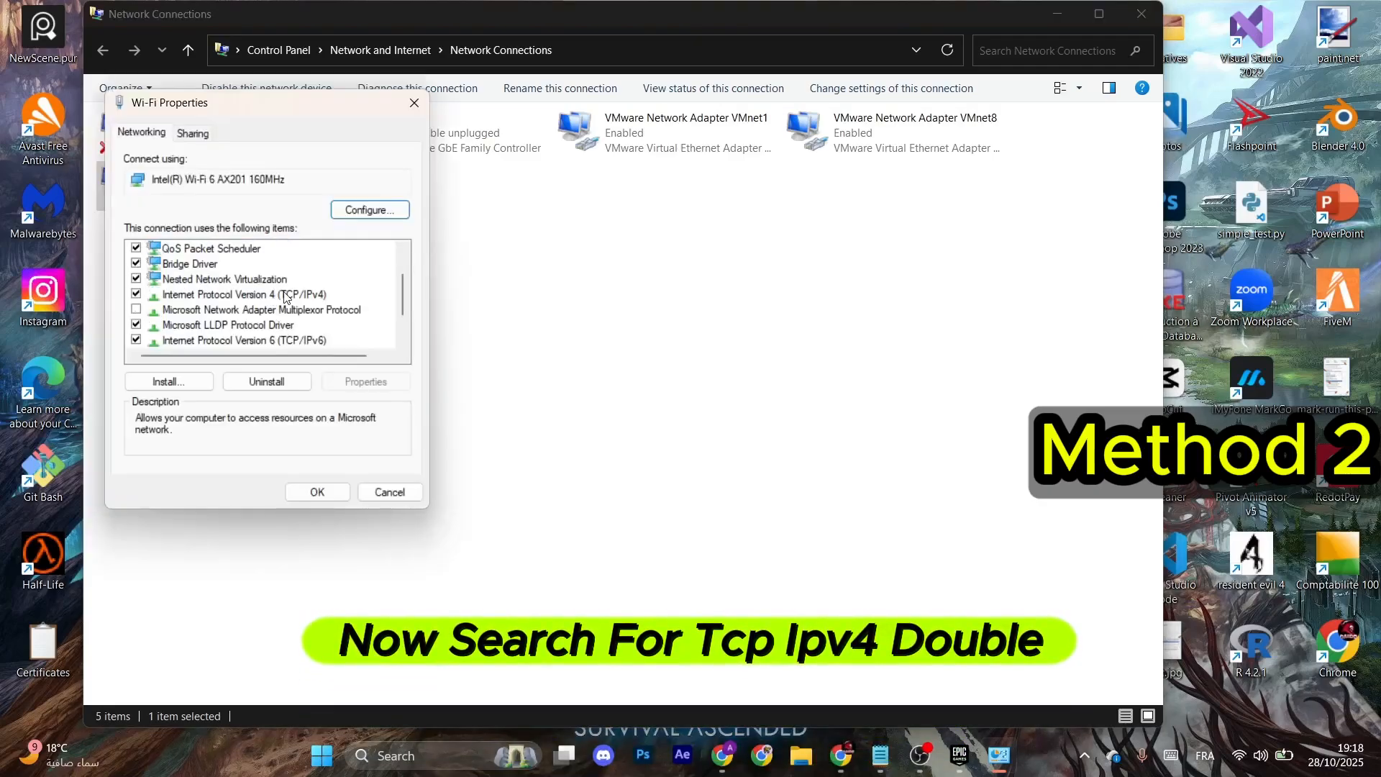
- Set the IPv4 DNS servers manually to 8.8.8.8 and 8.8.4.4
{"action": "double_click", "coordinate": [217, 300]}
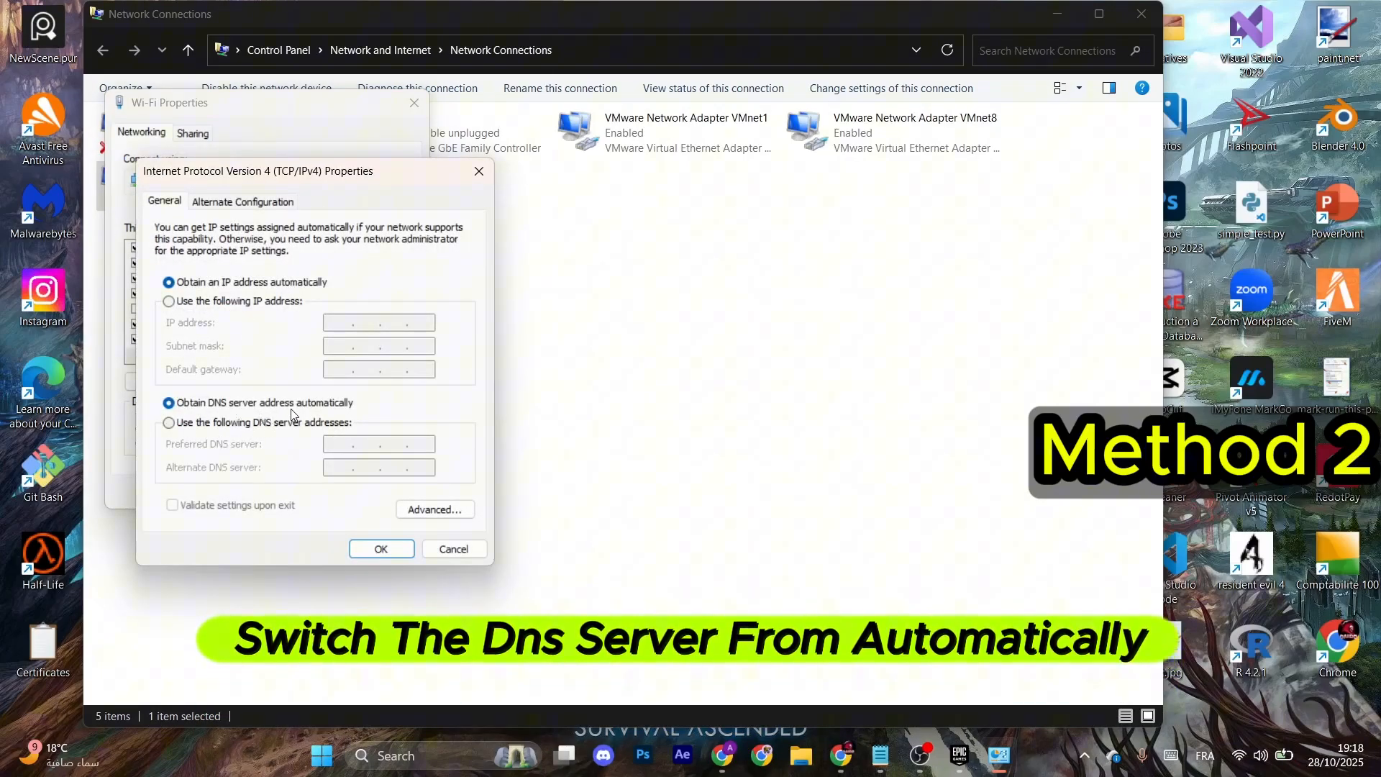
{"action": "left_click", "coordinate": [177, 427]}
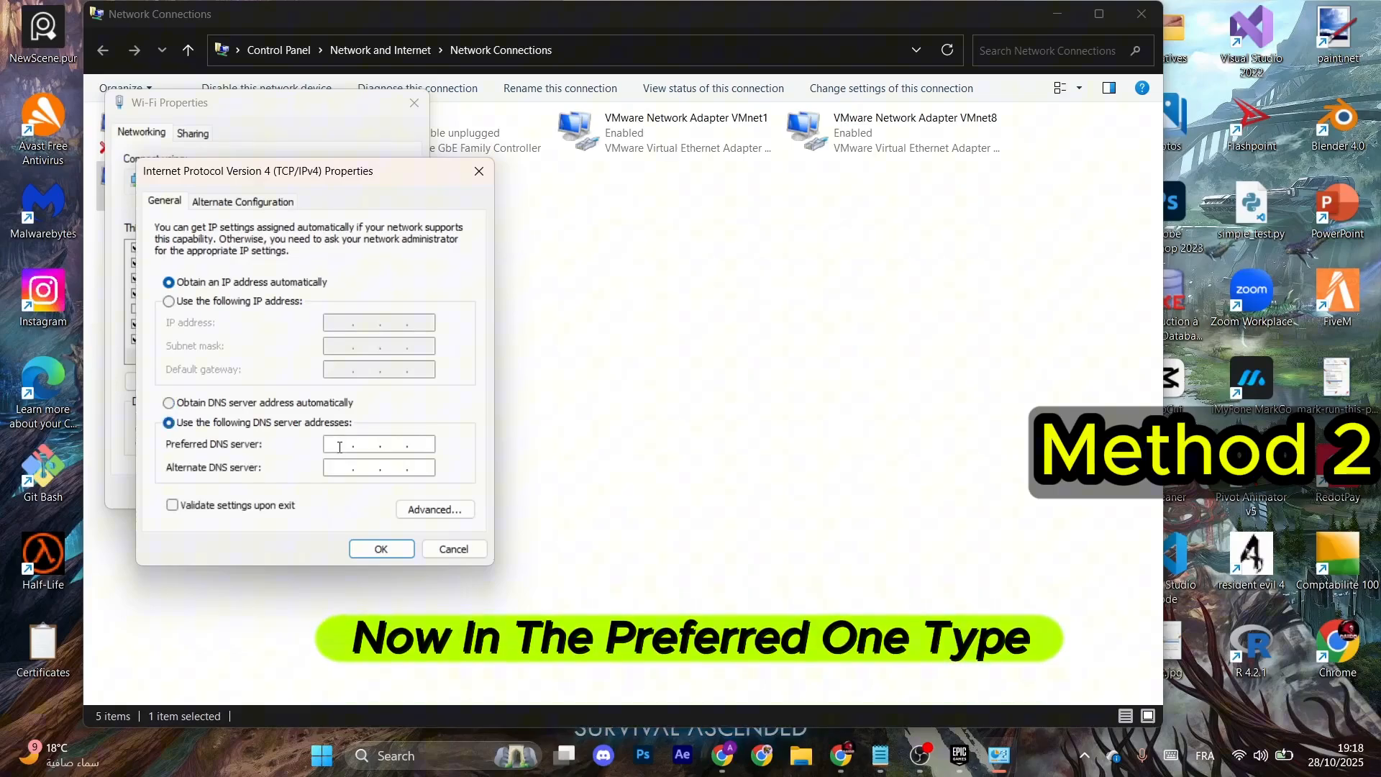
{"action": "type", "text": "8.8.8.8"}
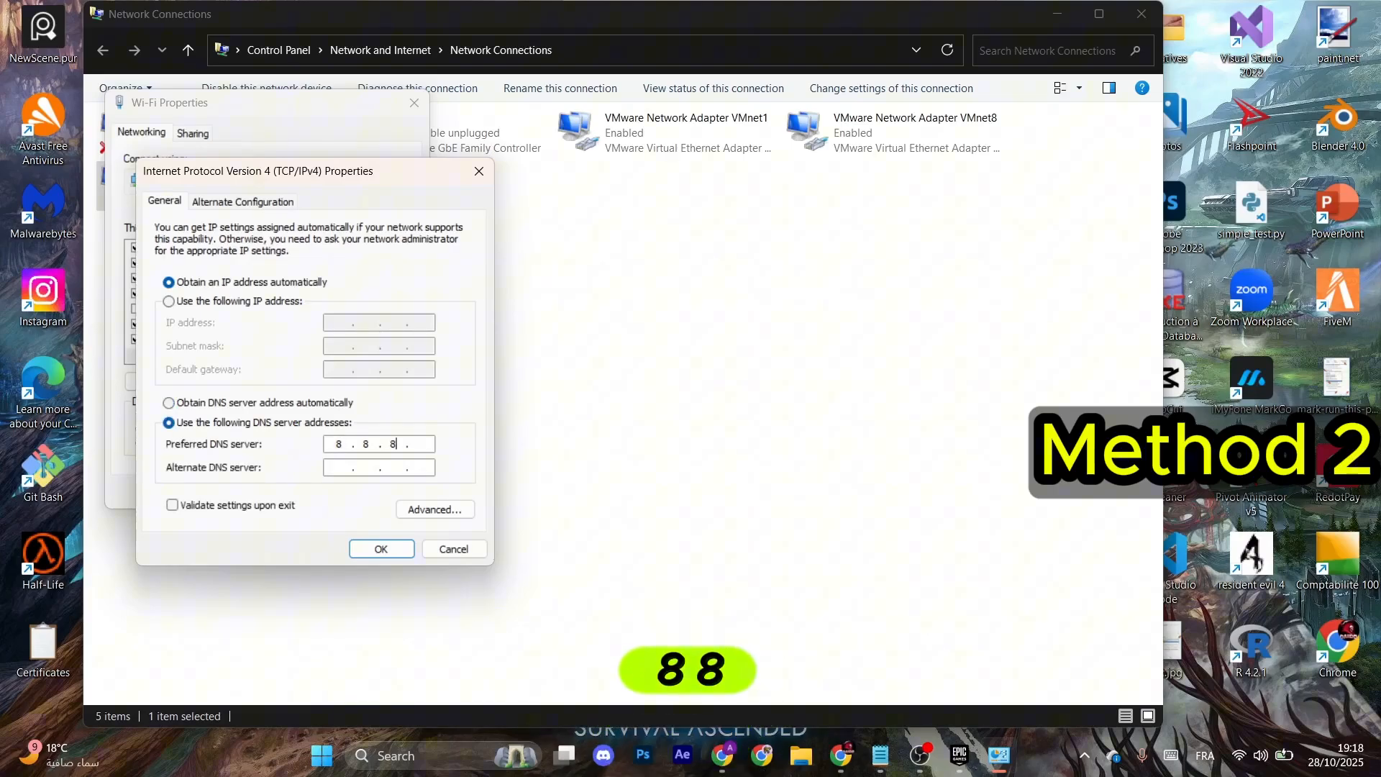
{"action": "left_click", "coordinate": [346, 469]}
{"action": "type", "text": "8"}
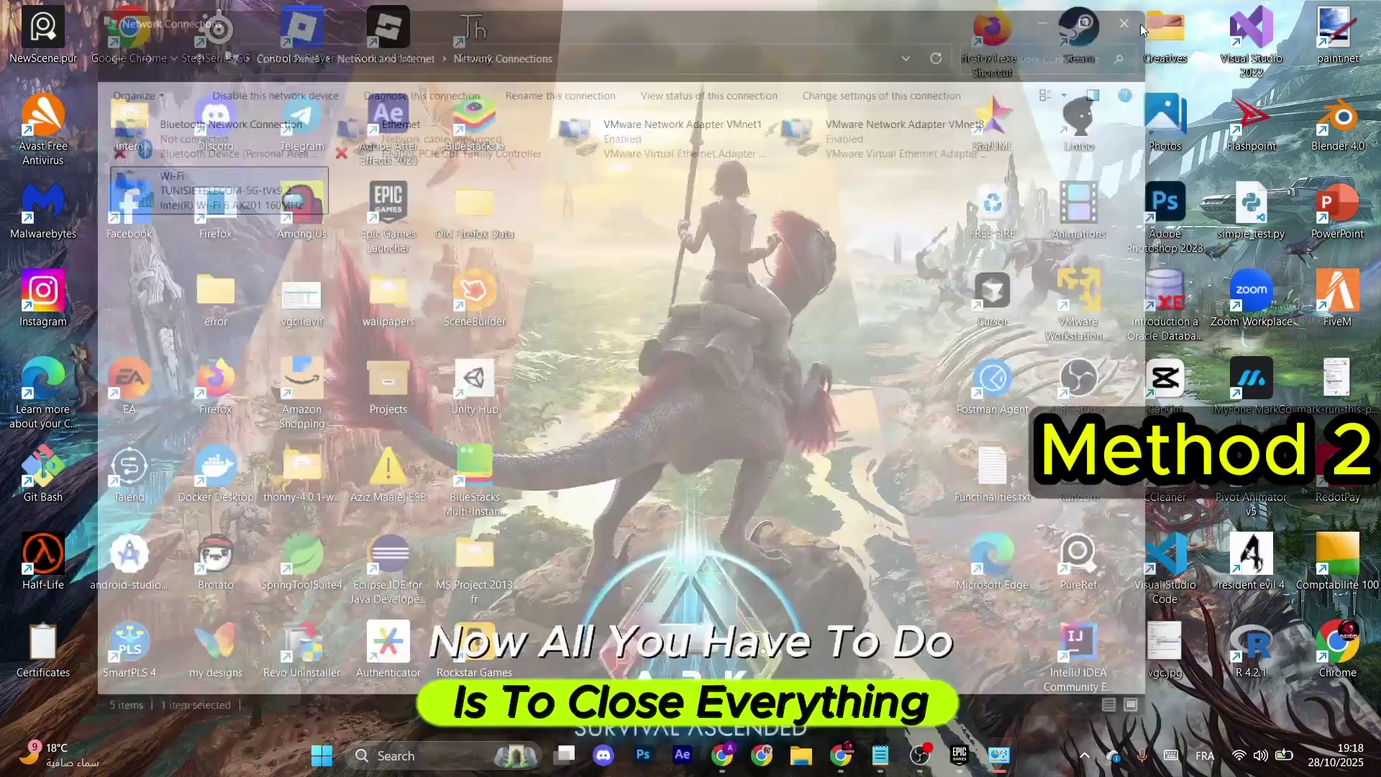
- Close network connections and launch Command Prompt as administrator
{"action": "left_click", "coordinate": [1141, 17]}
{"action": "left_click", "coordinate": [376, 756]}
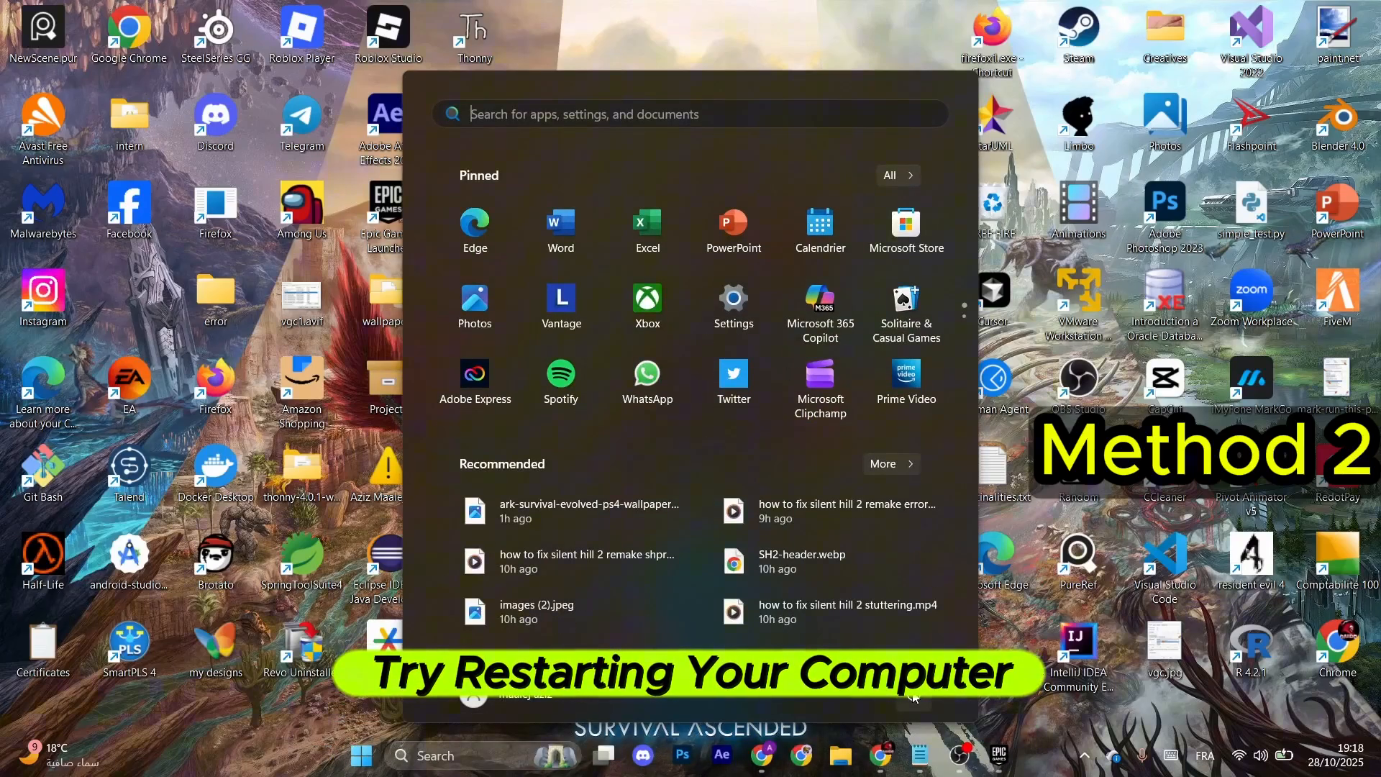
{"action": "left_click", "coordinate": [799, 31]}
{"action": "left_click", "coordinate": [470, 754]}
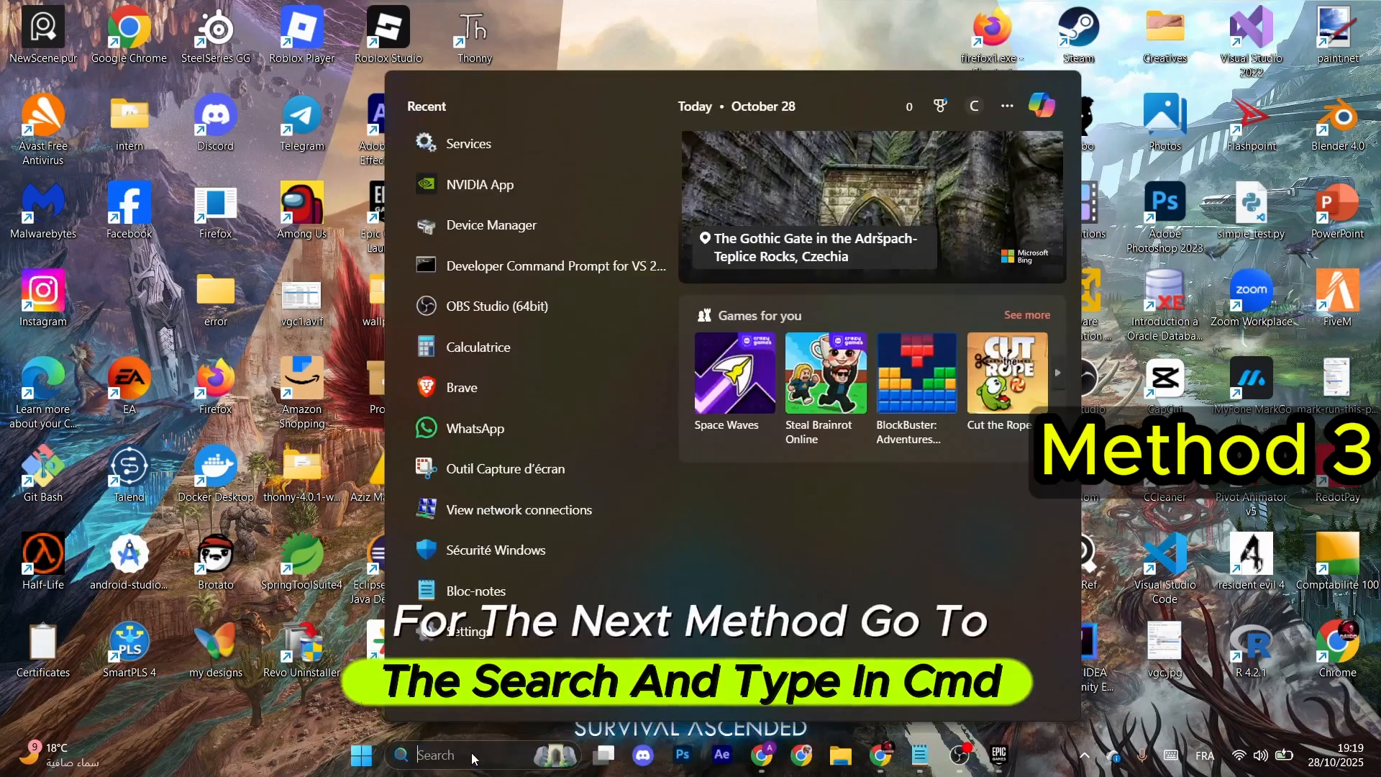
{"action": "type", "text": "cmd"}
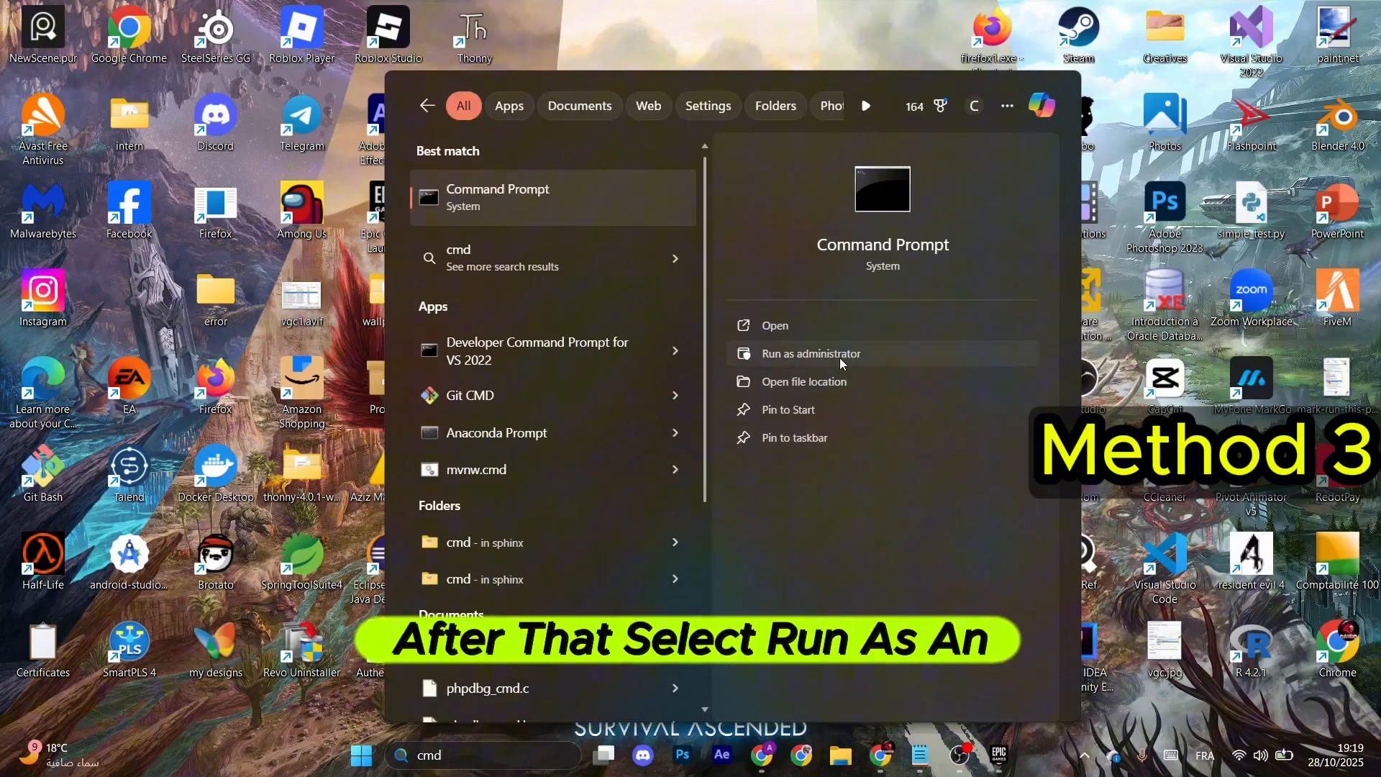
{"action": "left_click", "coordinate": [840, 356]}
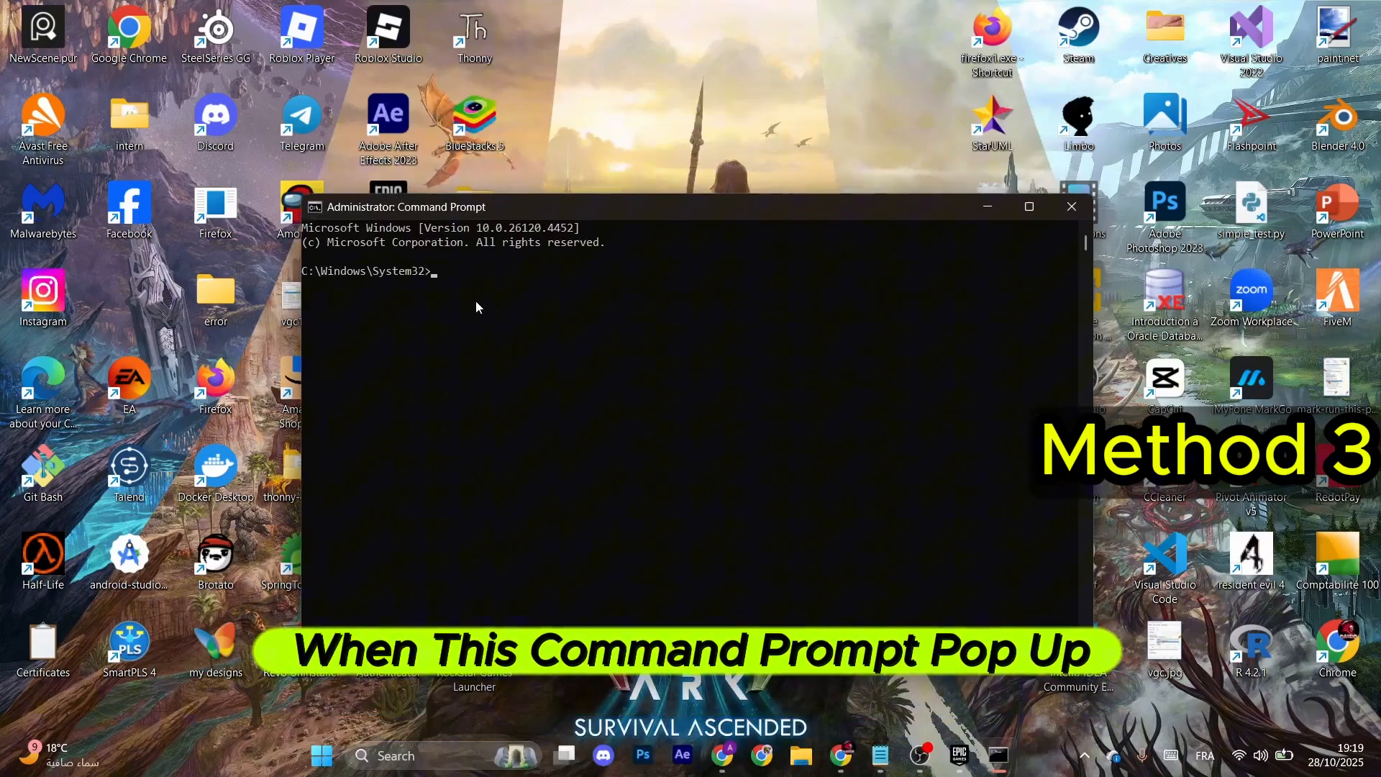
{"action": "type", "text": "ipconfig /release"}
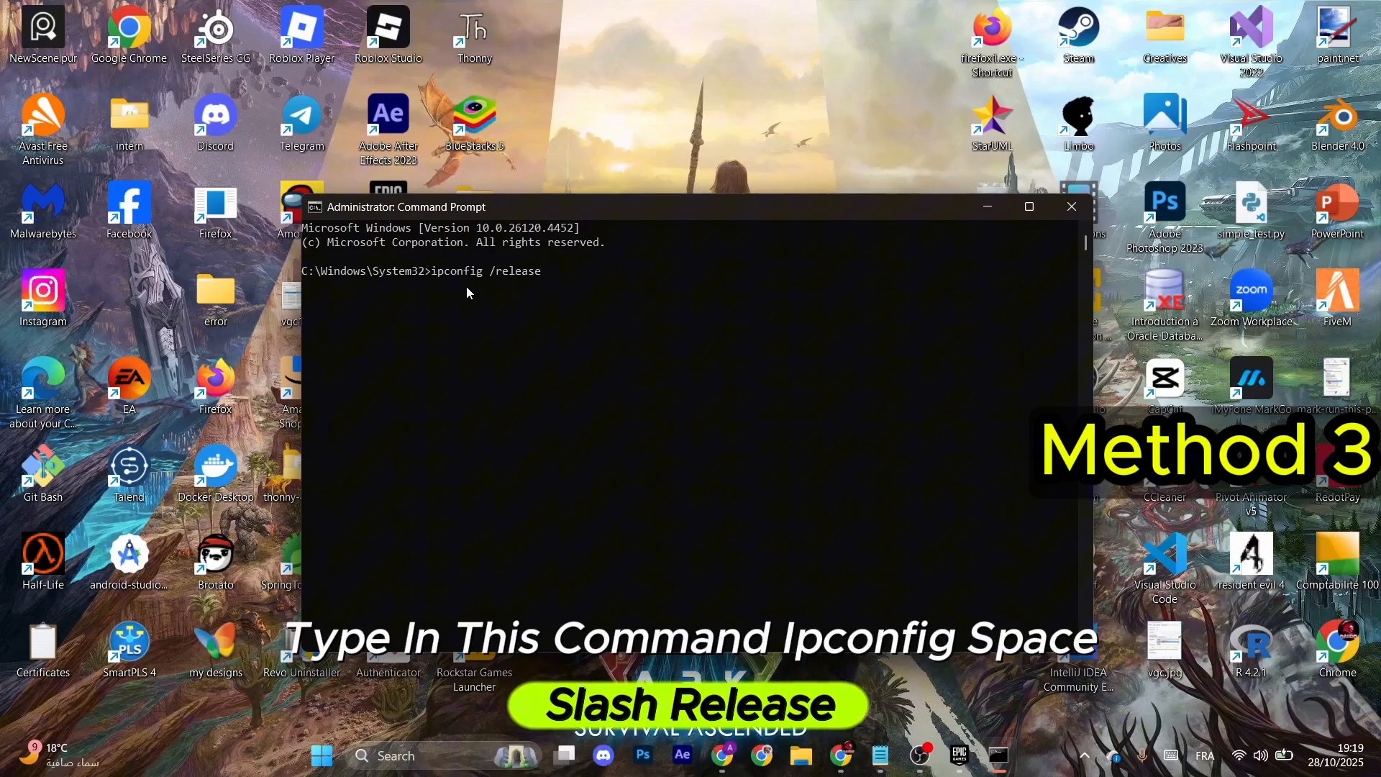
- Run ipconfig /release, ipconfig /flushdns and a winsock reset, then close the console
{"action": "key", "text": "Return"}
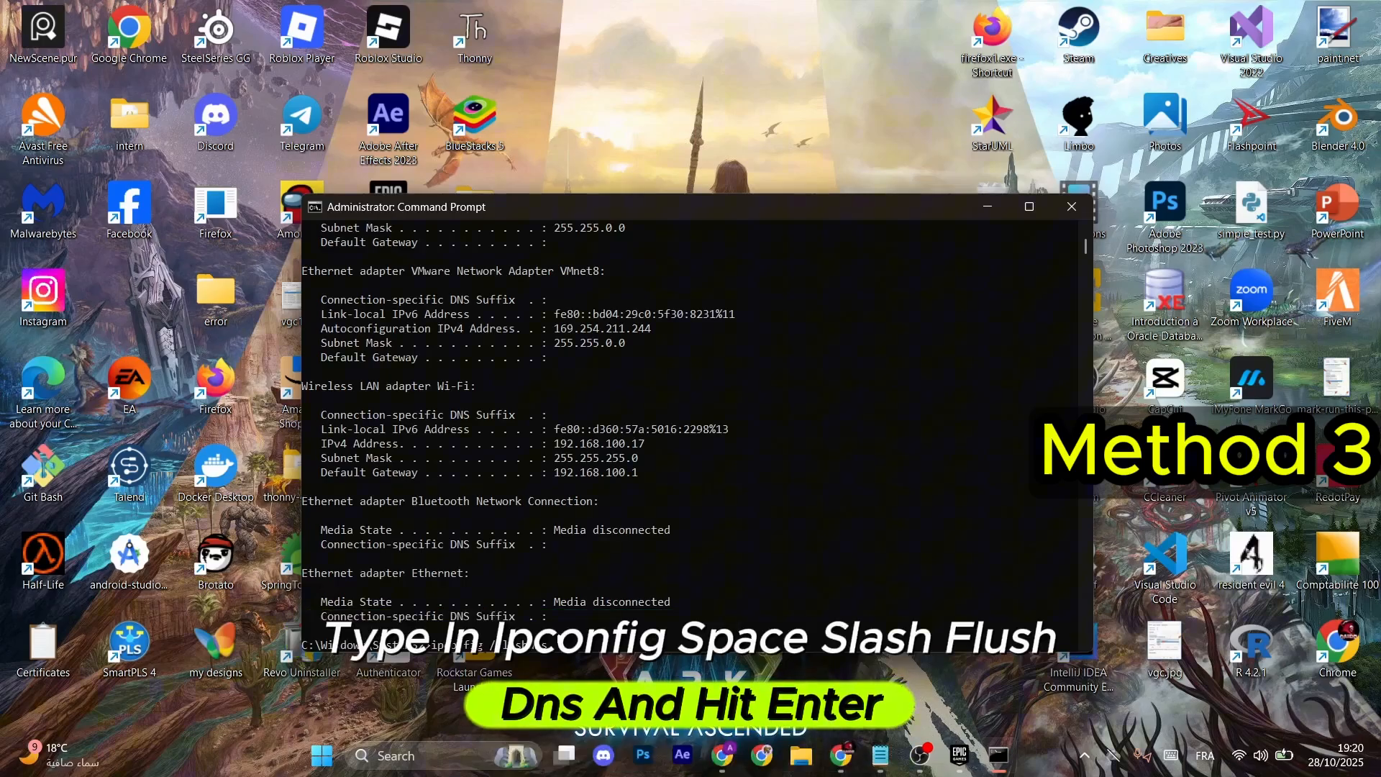
{"action": "type", "text": "ipconfig /flushdns"}
{"action": "key", "text": "Return"}
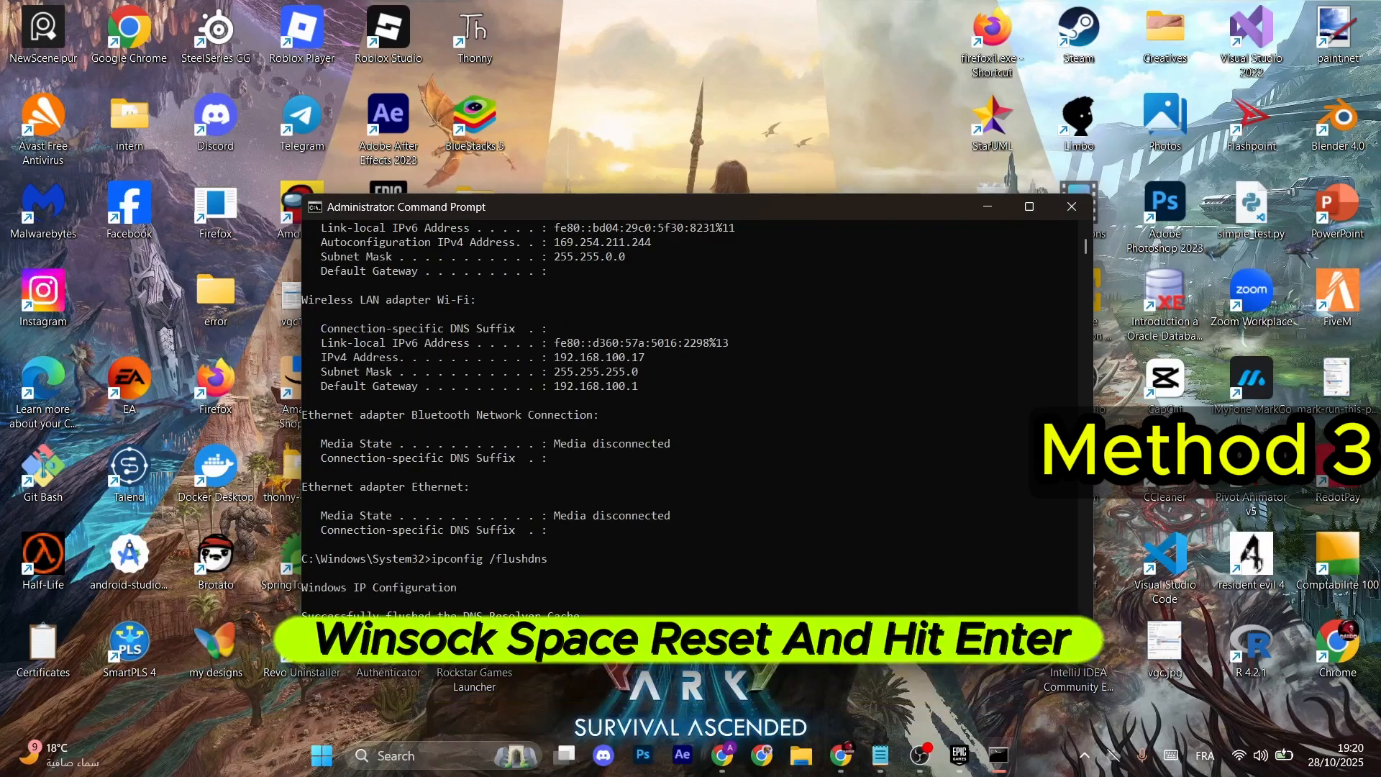
{"action": "type", "text": "net winsock reset"}
{"action": "key", "text": "Return"}
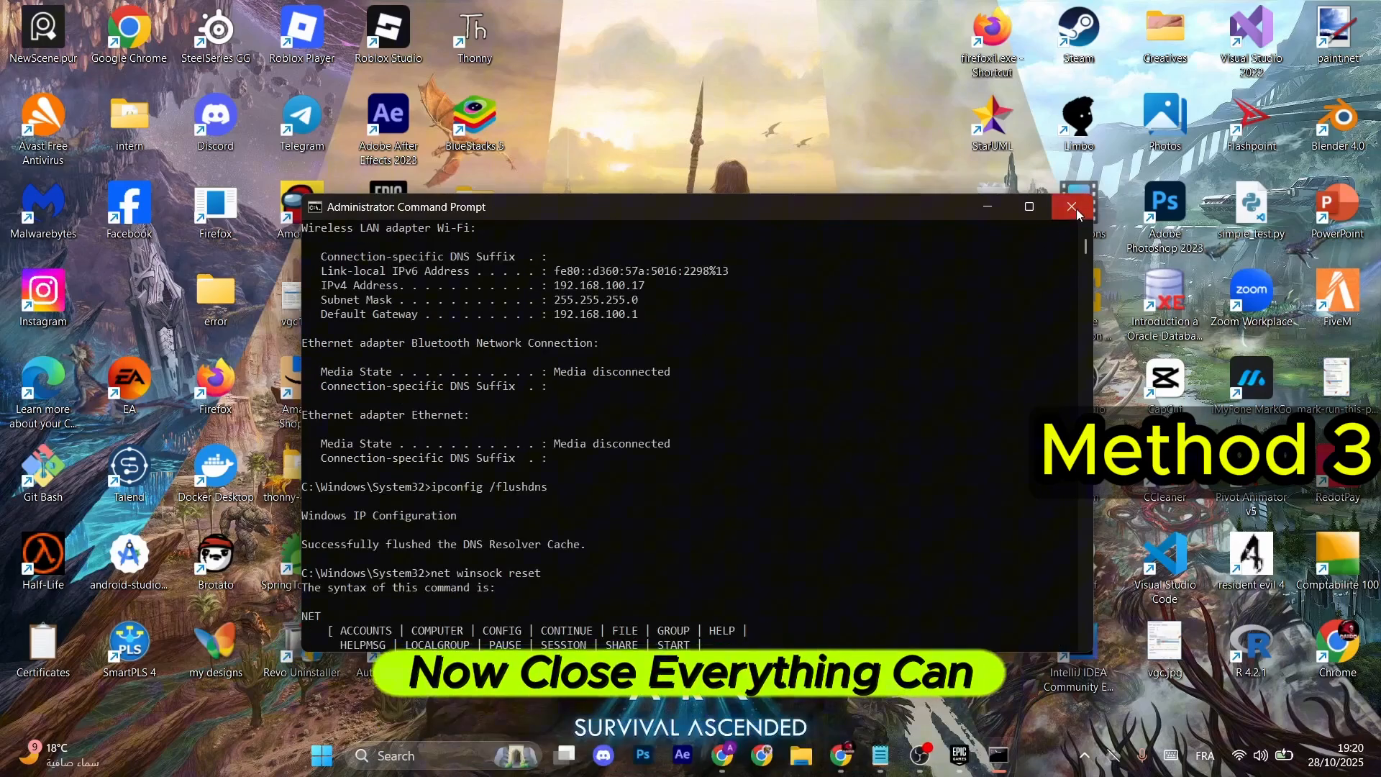
{"action": "left_click", "coordinate": [1072, 206]}
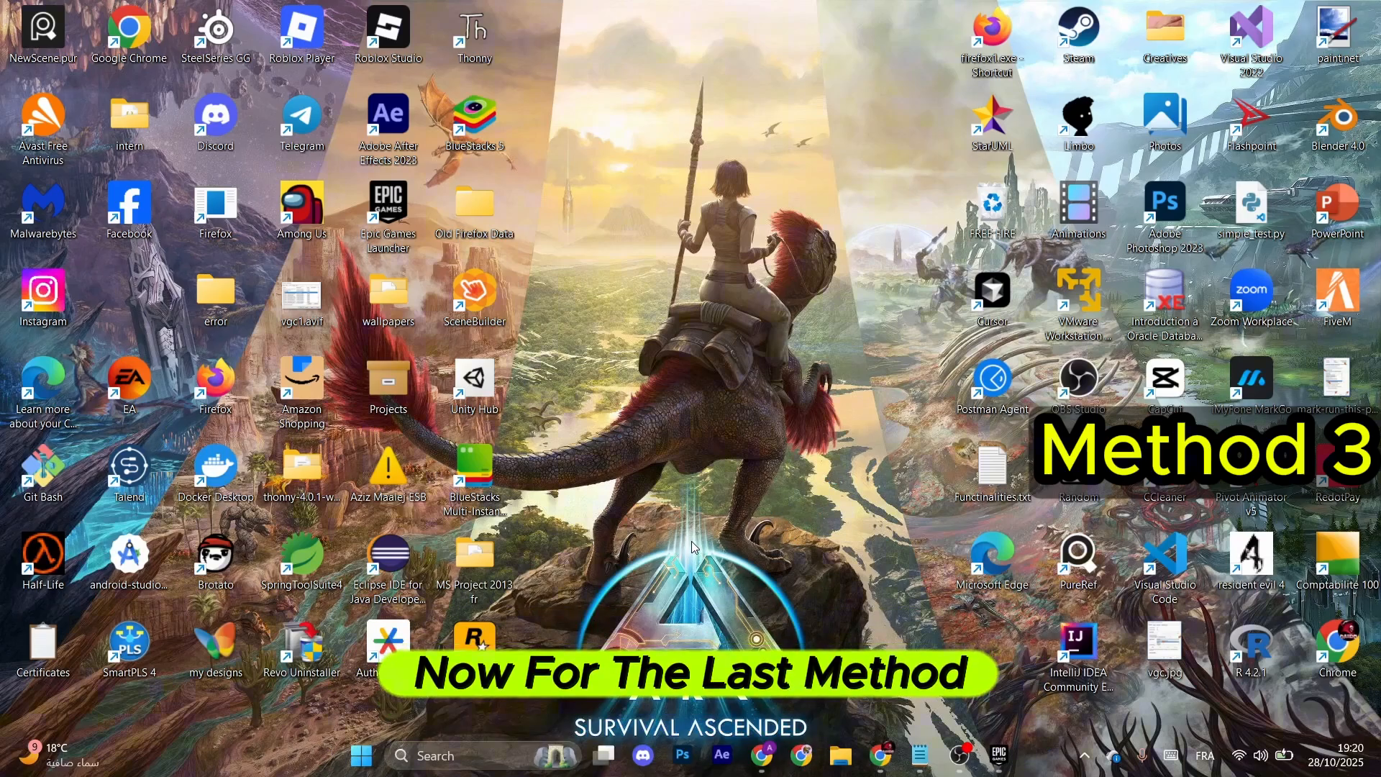
{"action": "left_click", "coordinate": [370, 764]}
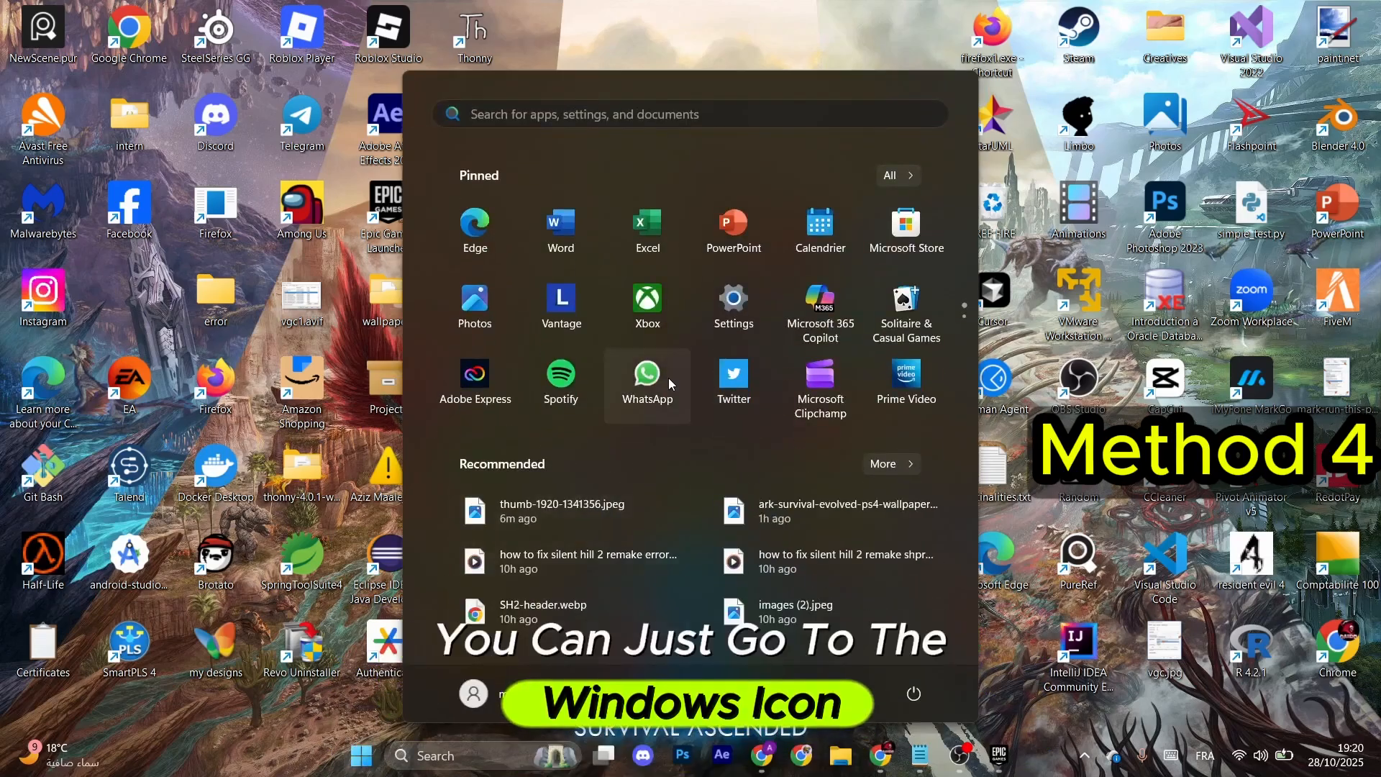
{"action": "left_click", "coordinate": [732, 305]}
{"action": "left_click", "coordinate": [368, 553]}
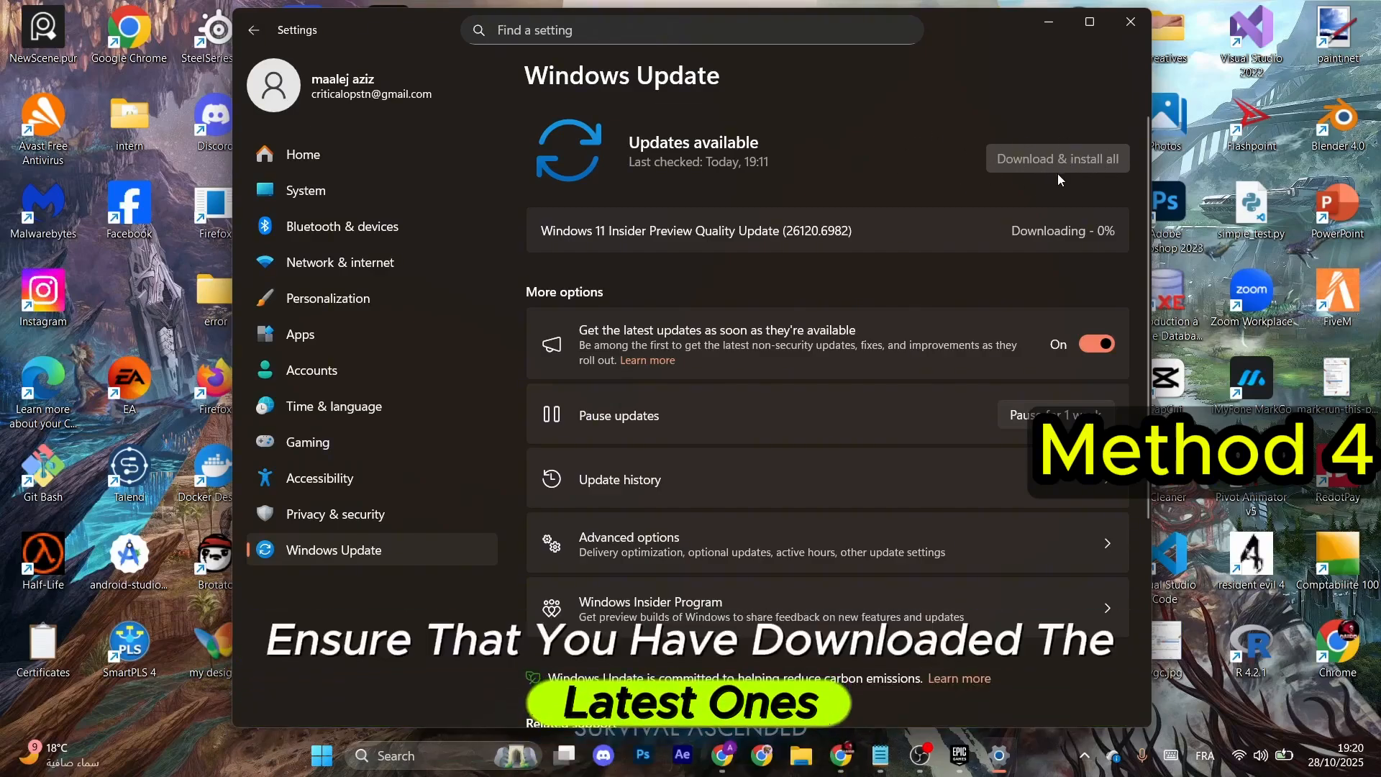
{"action": "left_click", "coordinate": [666, 485]}
{"action": "left_click", "coordinate": [669, 141]}
{"action": "left_click", "coordinate": [692, 200]}
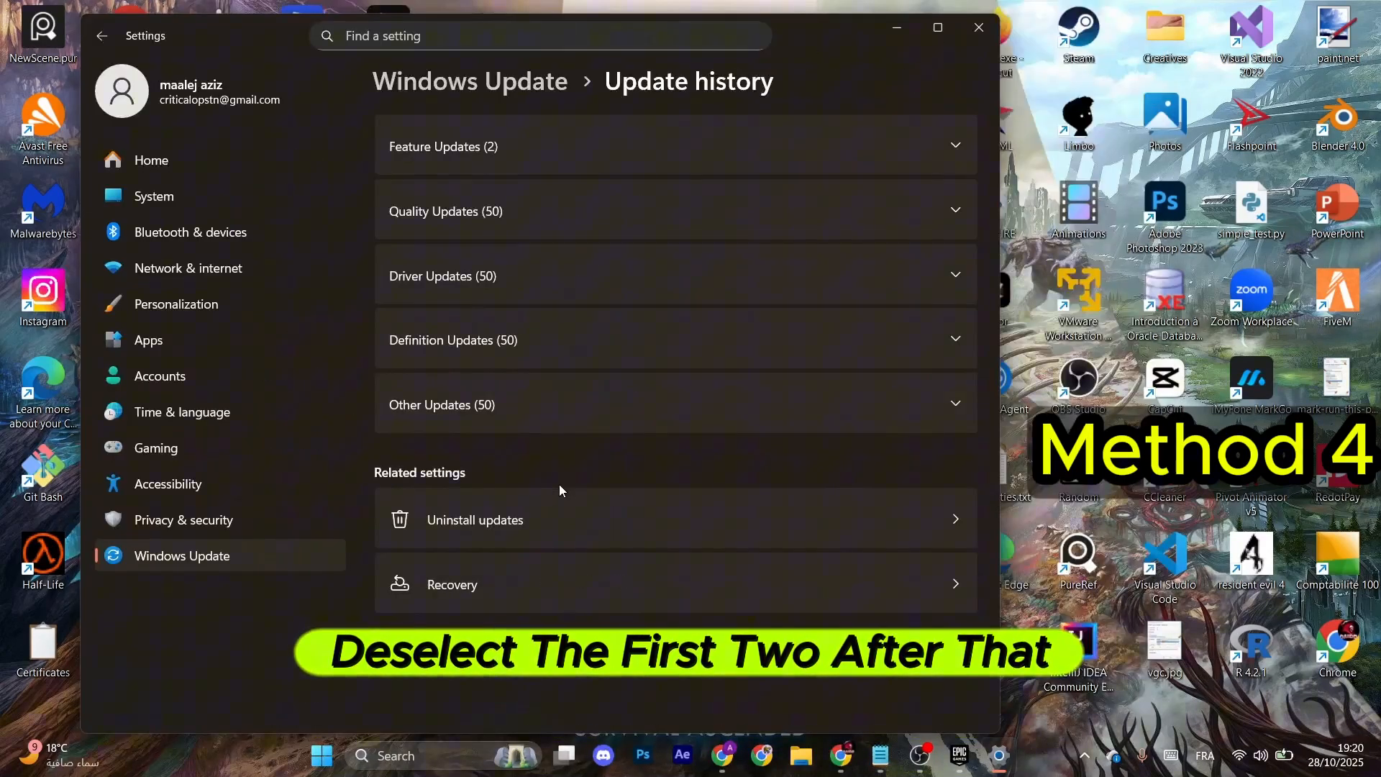
{"action": "left_click", "coordinate": [569, 583]}
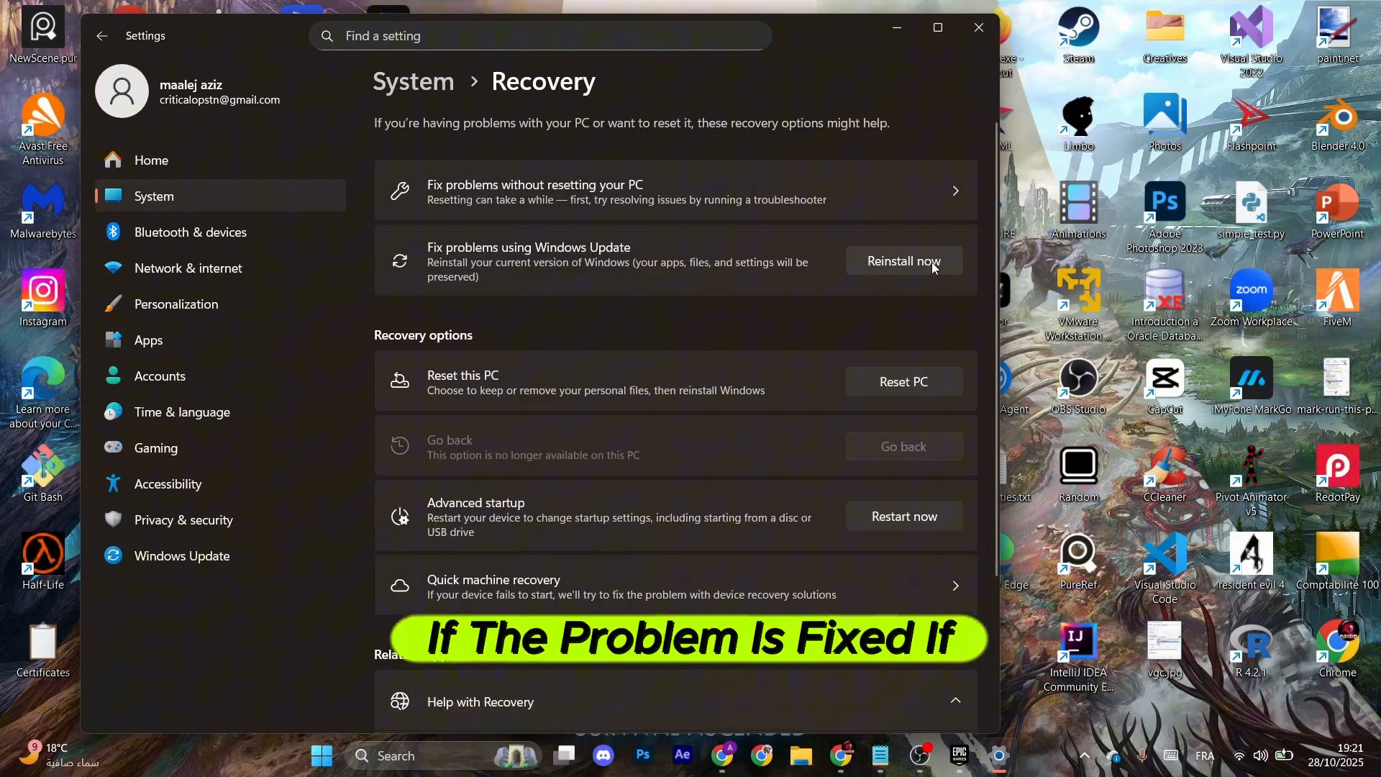
{"action": "left_click", "coordinate": [978, 28]}
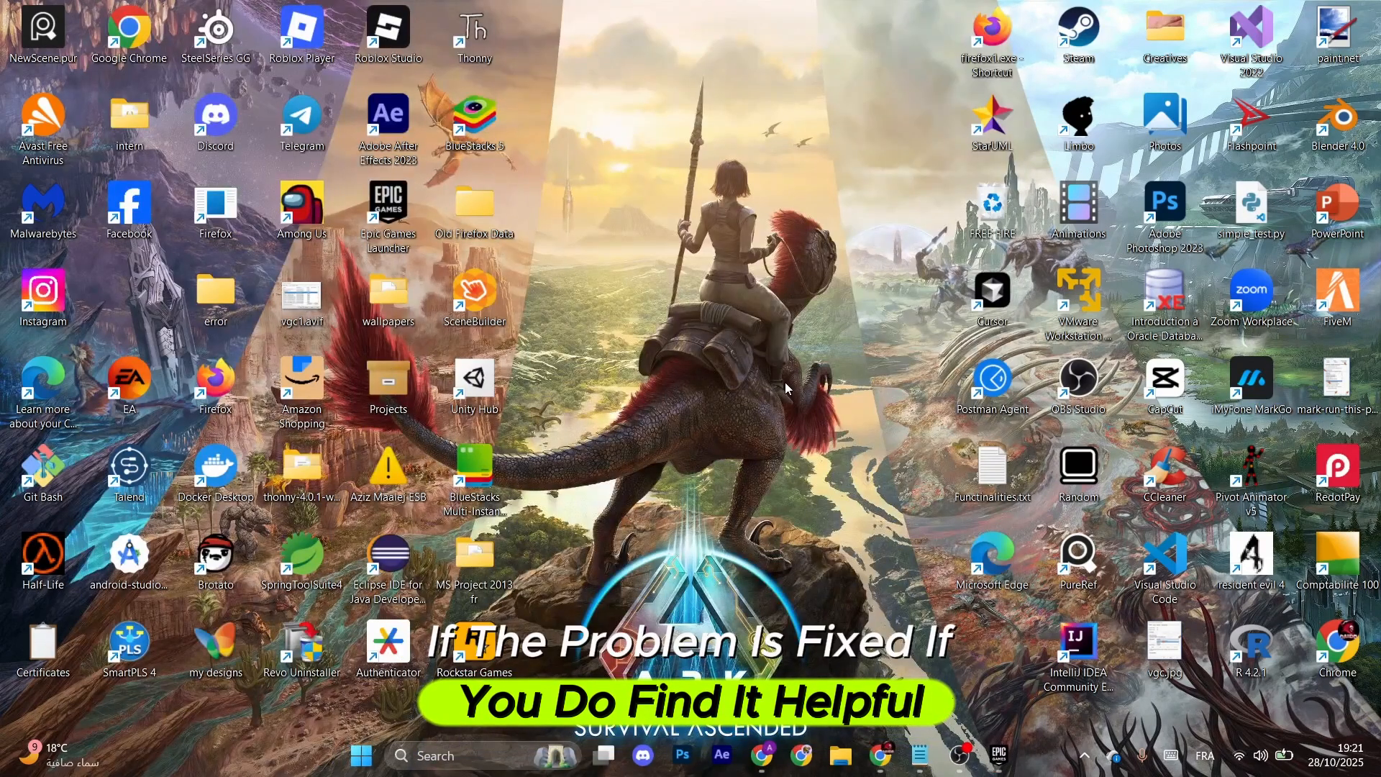